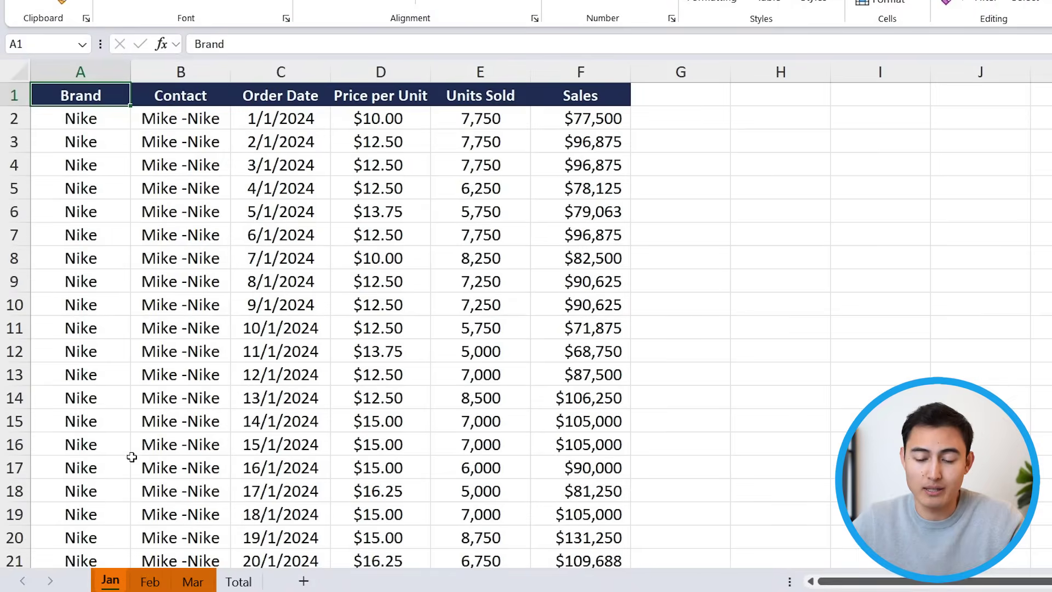
# - Look through the Feb, Mar and Total sheets to compare their layout
pyautogui.click(147, 581)
pyautogui.hotkey('ctrl', 'pagedown')
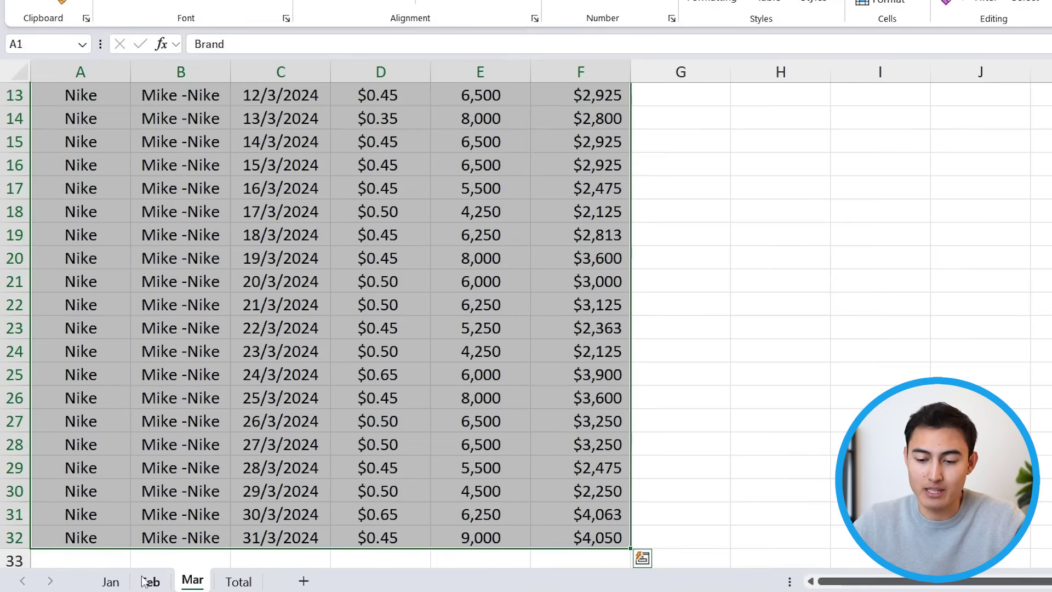
pyautogui.hotkey('ctrl', 'Home')
pyautogui.hotkey('ctrl', 'pagedown')
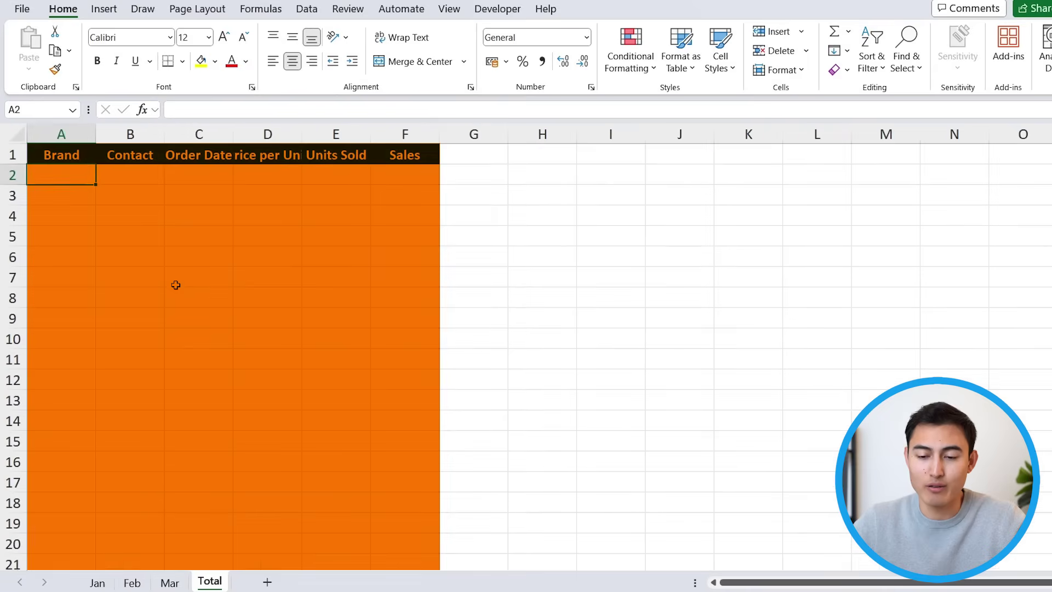
# - Copy the Mar sheet's data rows A2:F32 and paste them into the Total sheet starting at cell A2
pyautogui.hotkey('ctrl', 'pageup')
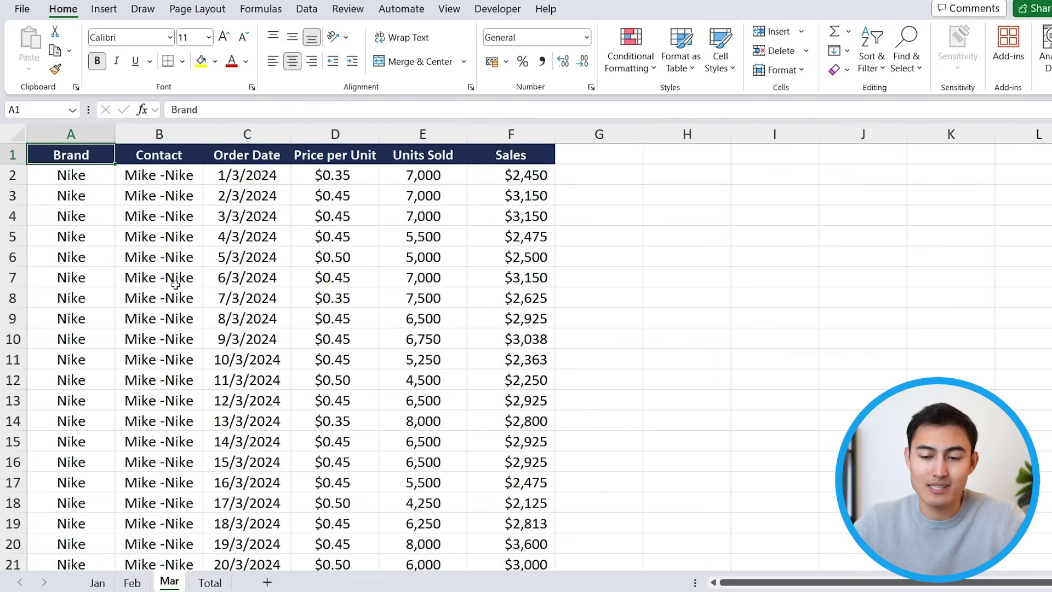
pyautogui.press('Down')
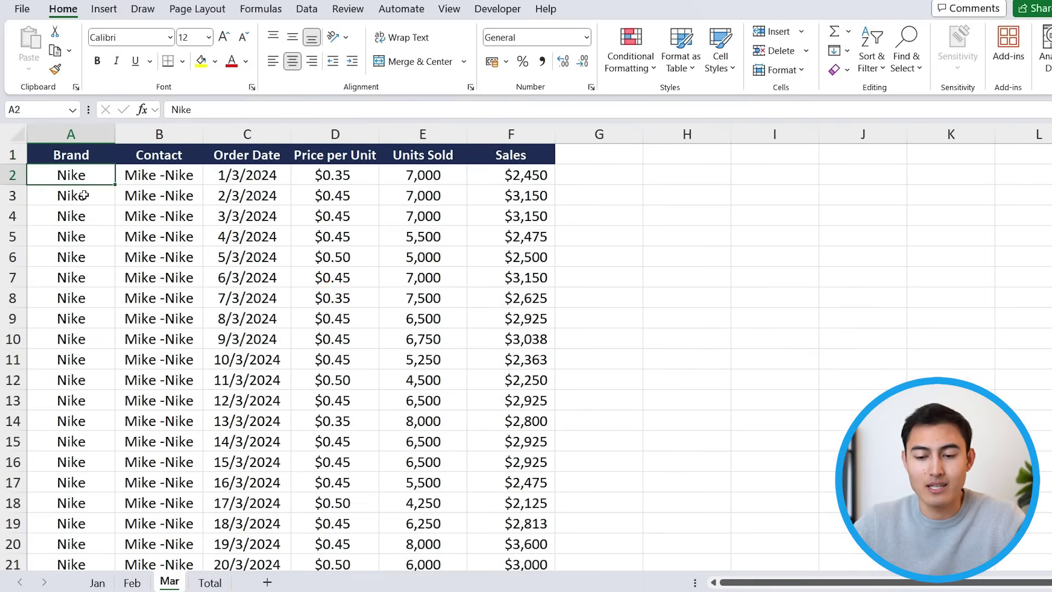
pyautogui.hotkey('ctrl', 'shift', 'Down')
pyautogui.hotkey('ctrl', 'shift', 'Right')
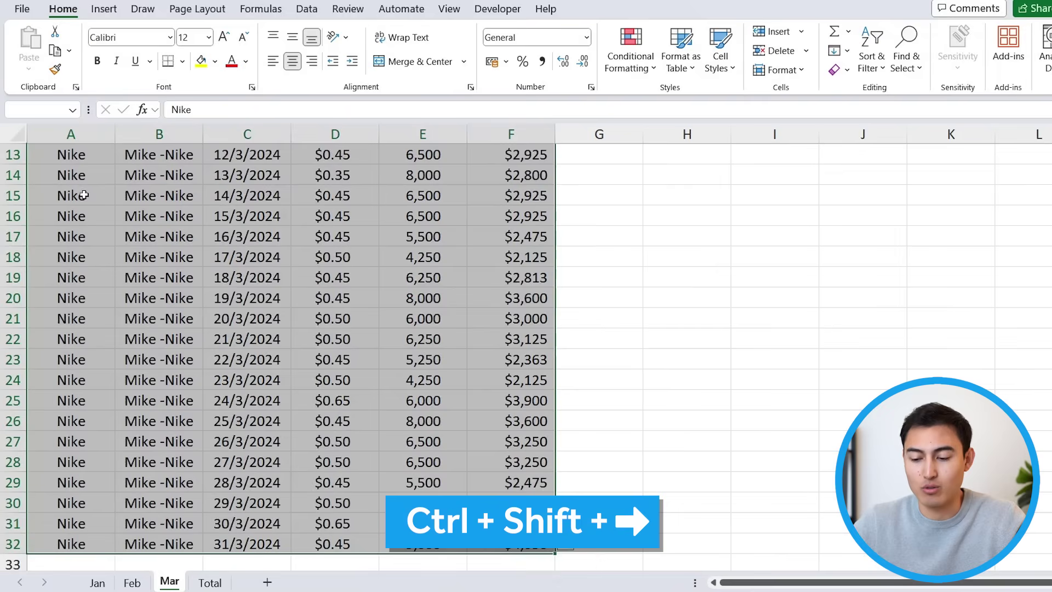
pyautogui.scroll(4, 84, 195)
pyautogui.hotkey('ctrl', 'c')
pyautogui.hotkey('ctrl', 'pagedown')
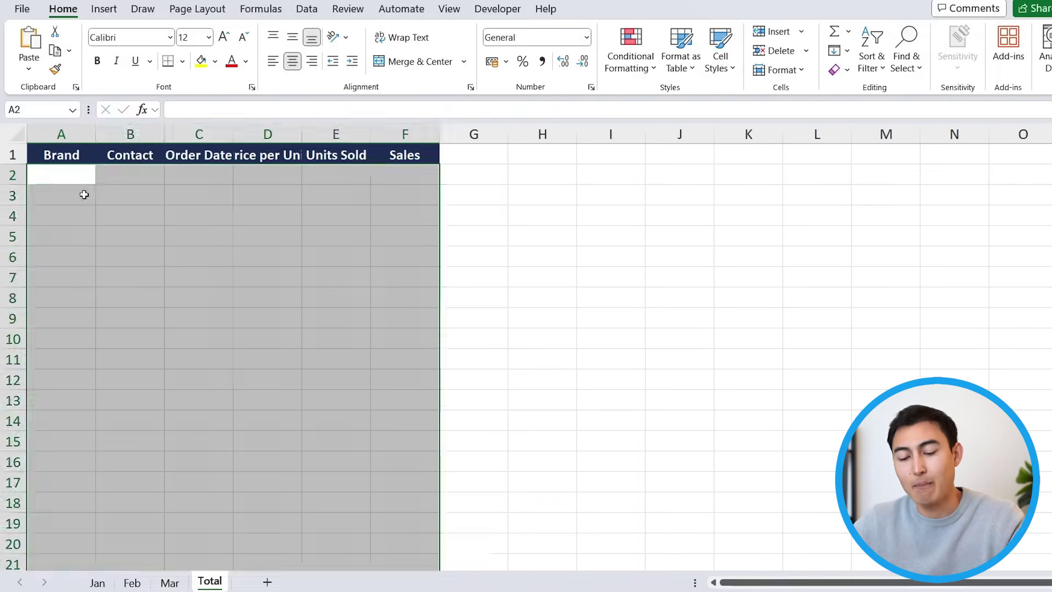
pyautogui.hotkey('ctrl', 'v')
pyautogui.scroll(-3, 125, 338)
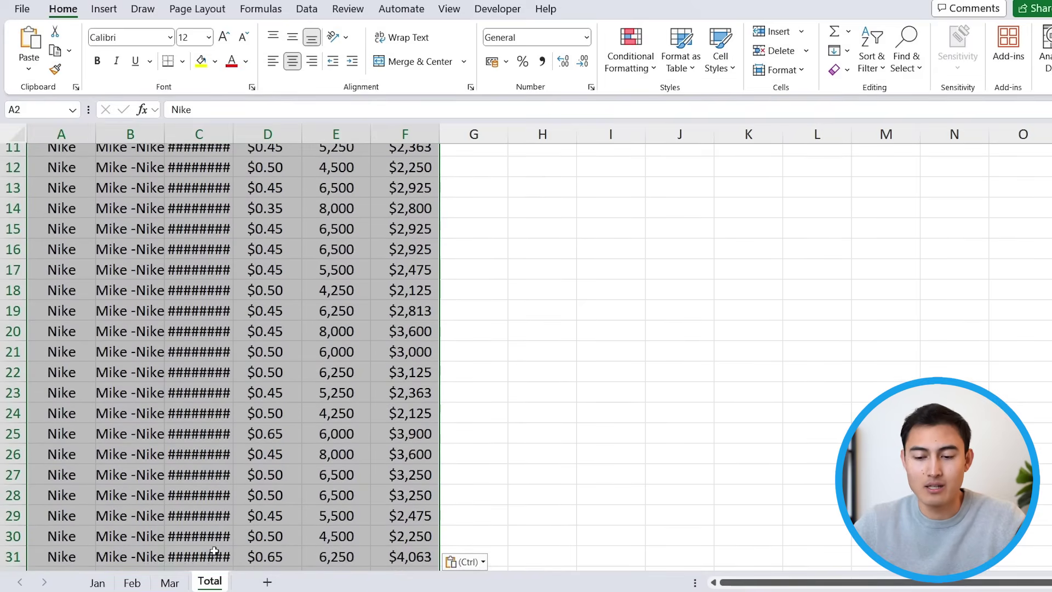
# - Undo the paste of the March rows and return to cell A2 on the Total sheet
pyautogui.hotkey('ctrl', 'z')
pyautogui.hotkey('ctrl', 'Home')
pyautogui.press('Down')
pyautogui.hotkey('ctrl', 'pageup')
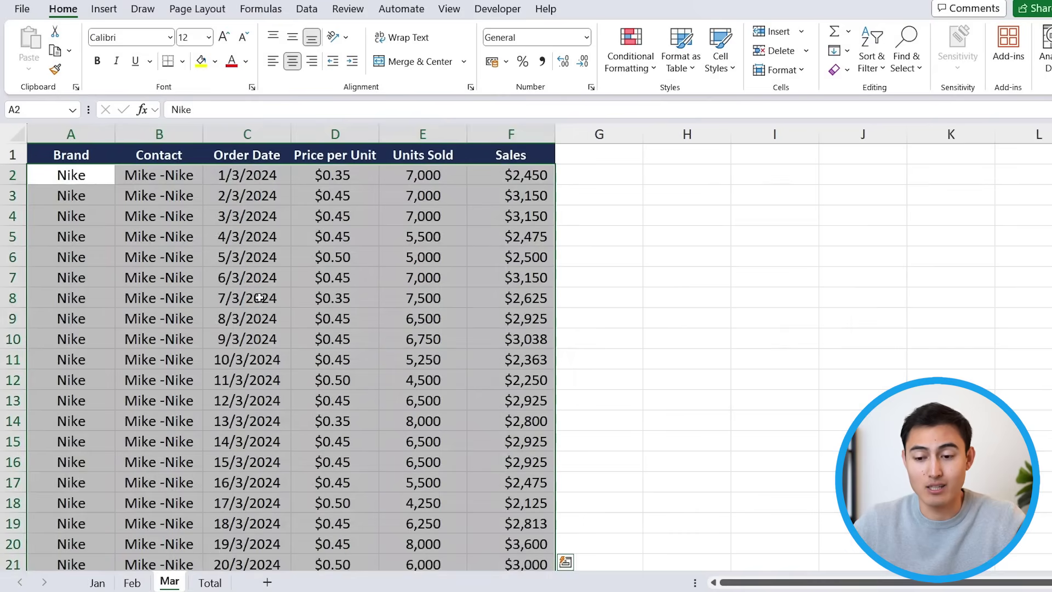
pyautogui.hotkey('ctrl', 'pagedown')
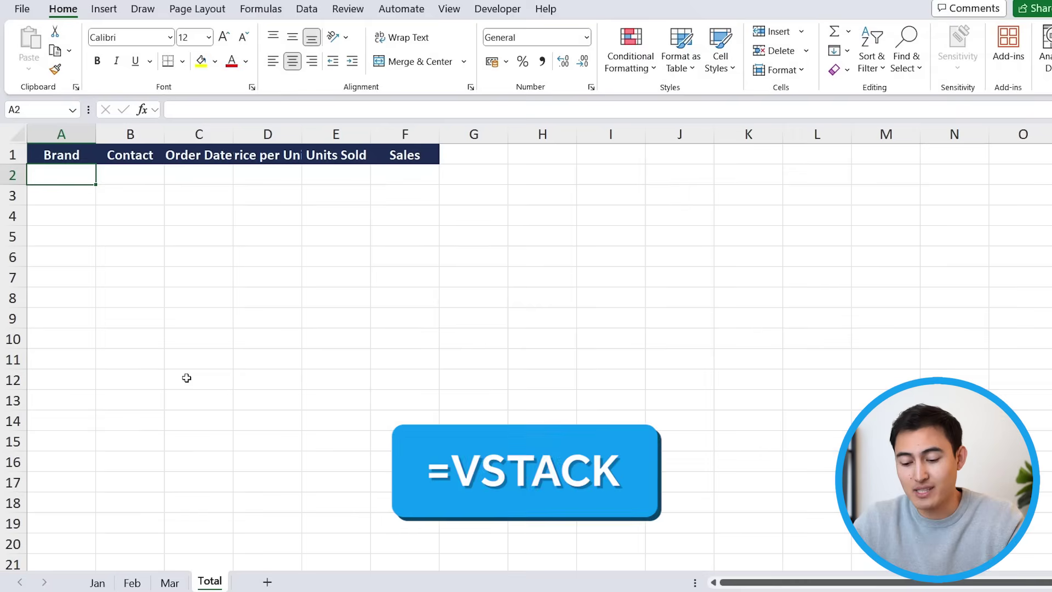
# - Enter =VSTACK('Jan:Mar'!A2:F32) in cell A2 of the Total sheet to stack the three monthly sheets' data
pyautogui.write('=vst')
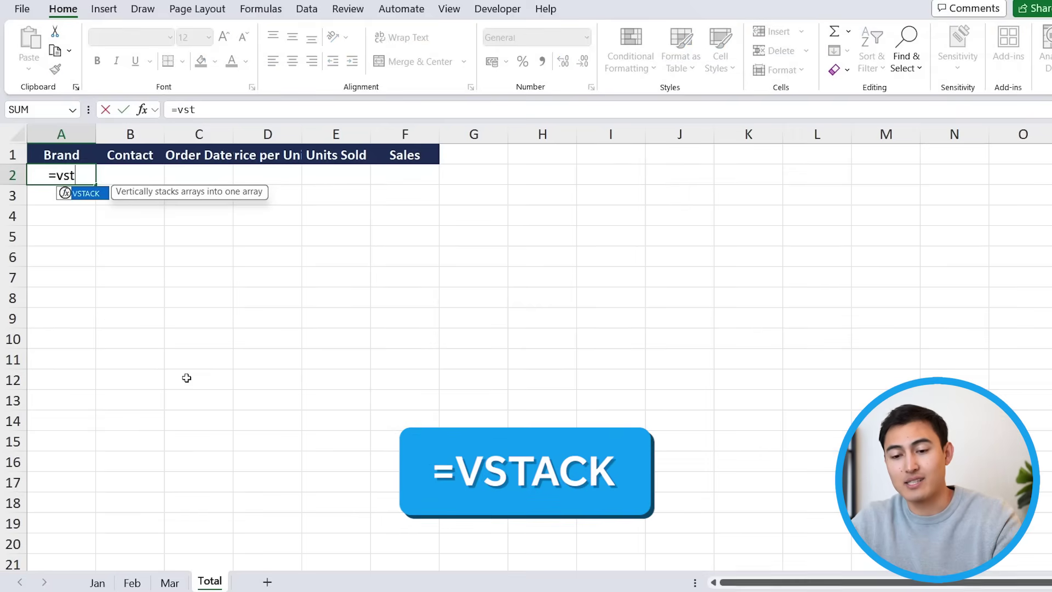
pyautogui.press('Tab')
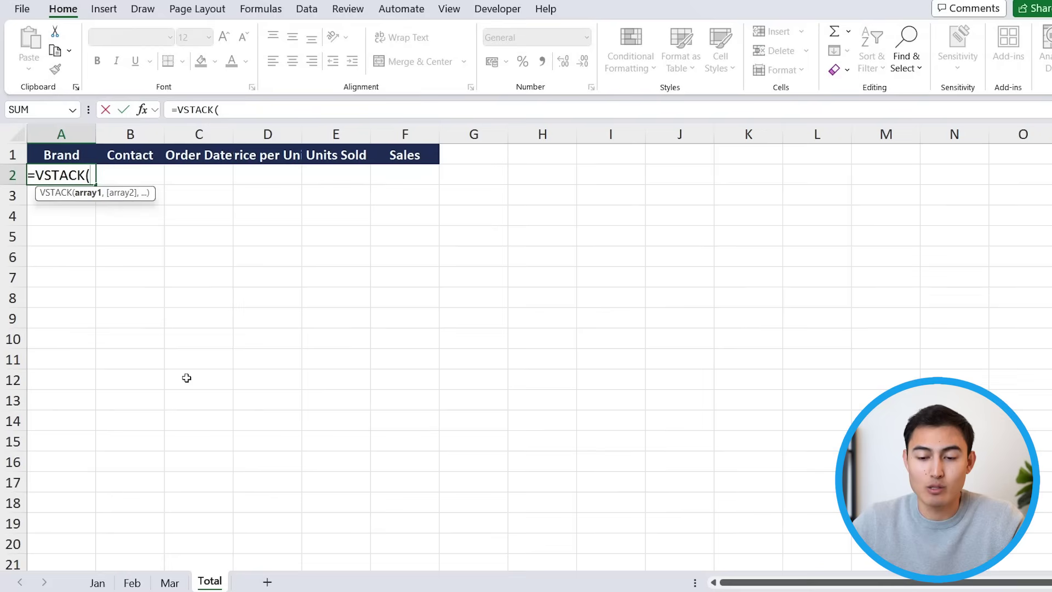
pyautogui.click(96, 583)
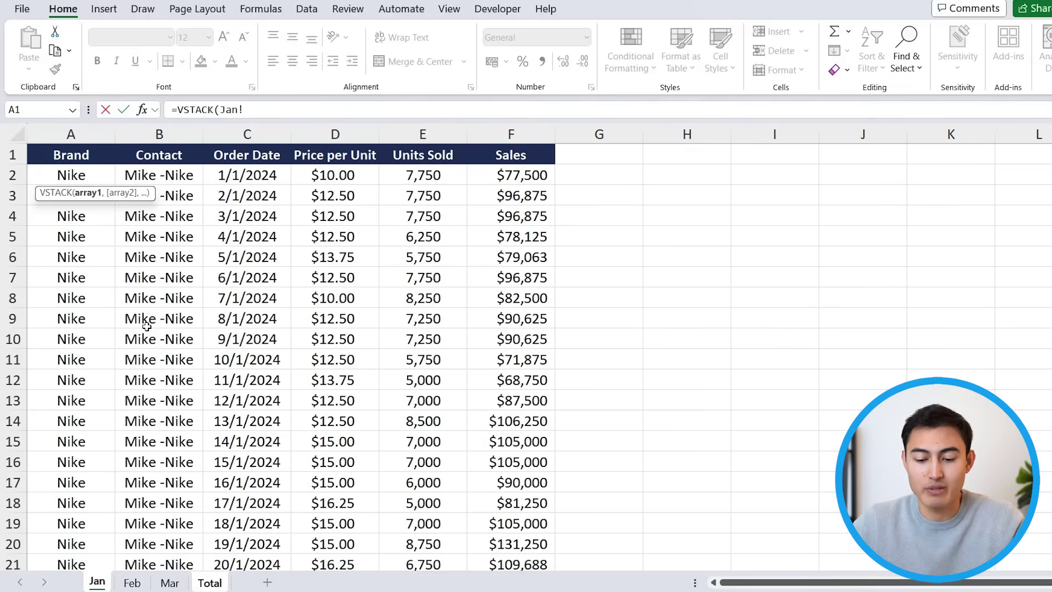
pyautogui.keyDown('shift'); pyautogui.click(158, 585); pyautogui.keyUp('shift')
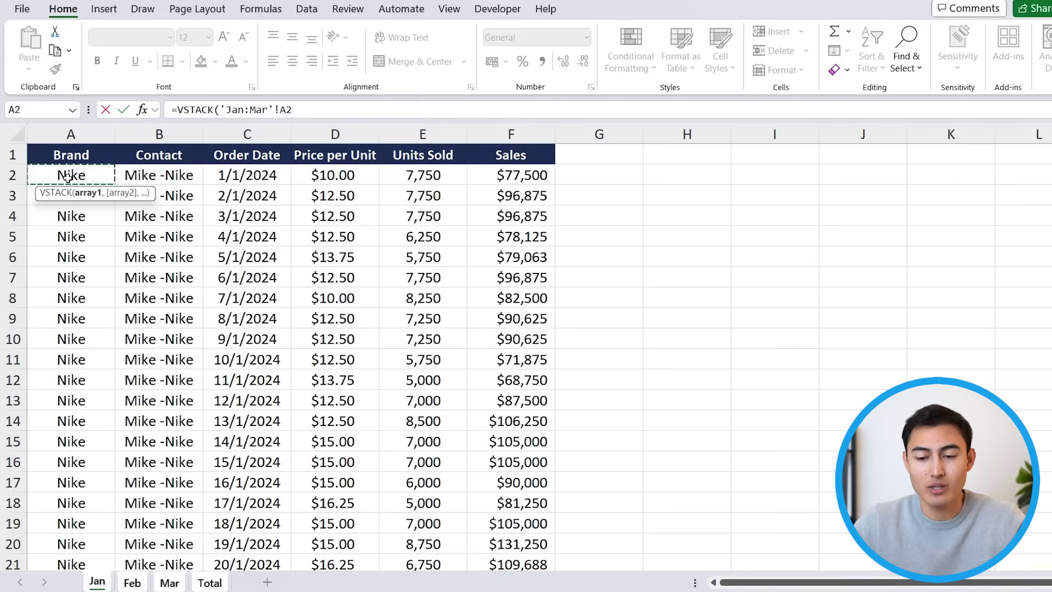
pyautogui.hotkey('ctrl', 'shift', 'Down')
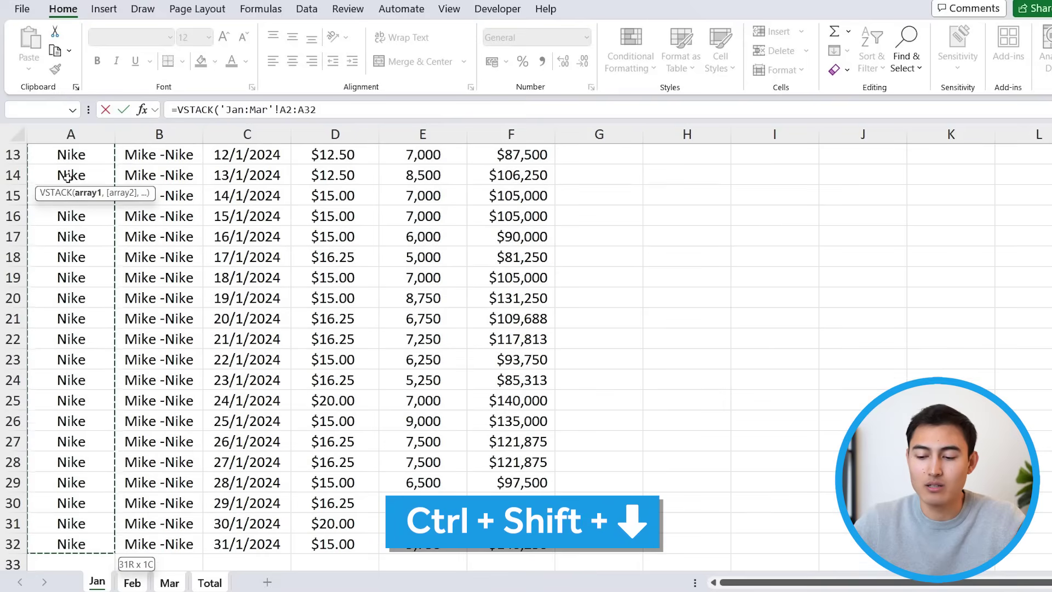
pyautogui.hotkey('ctrl', 'shift', 'Right')
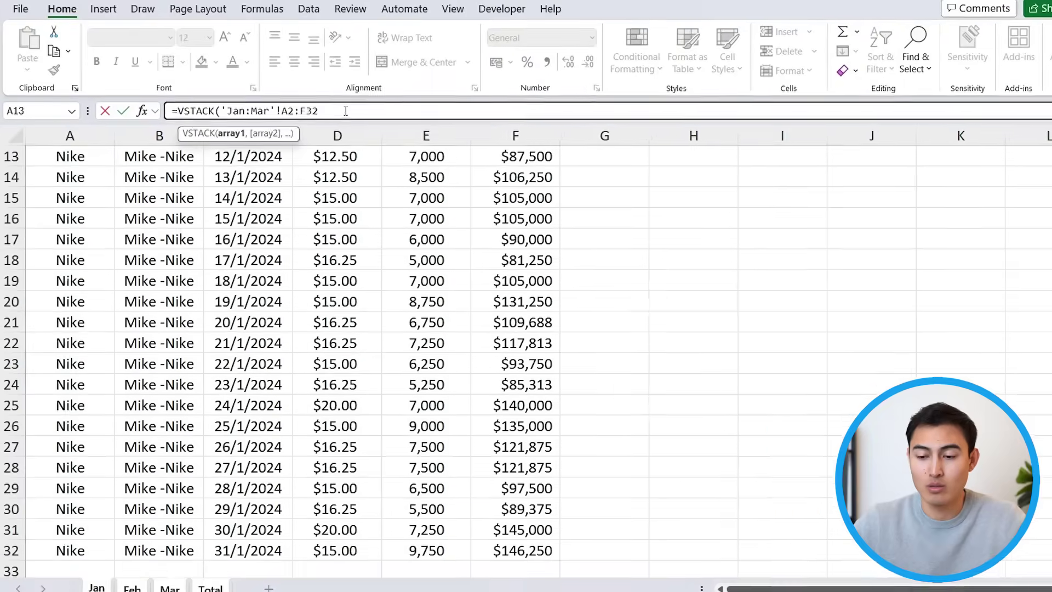
pyautogui.write(')')
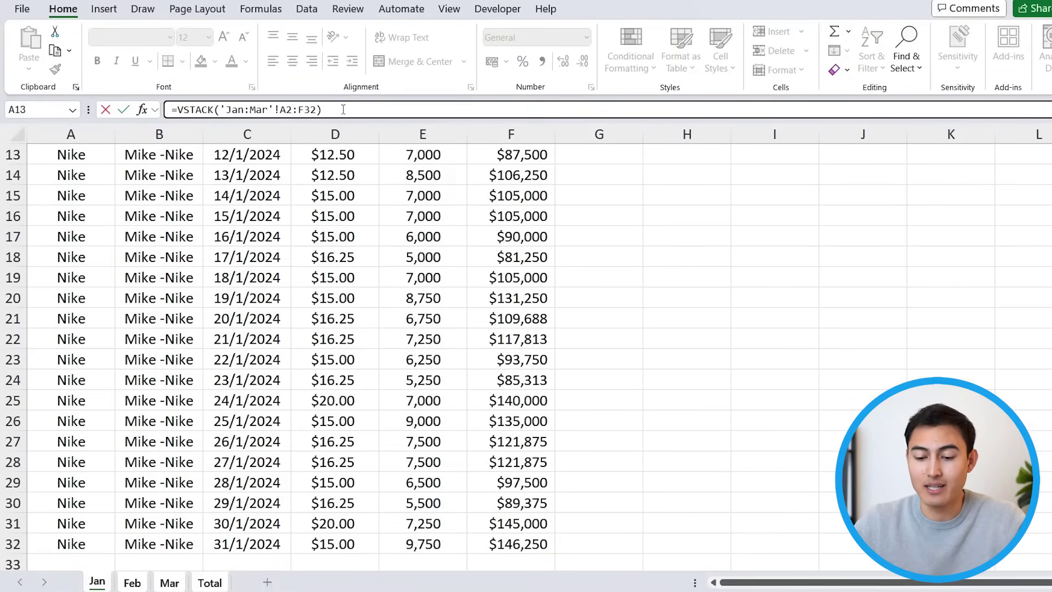
pyautogui.press('Return')
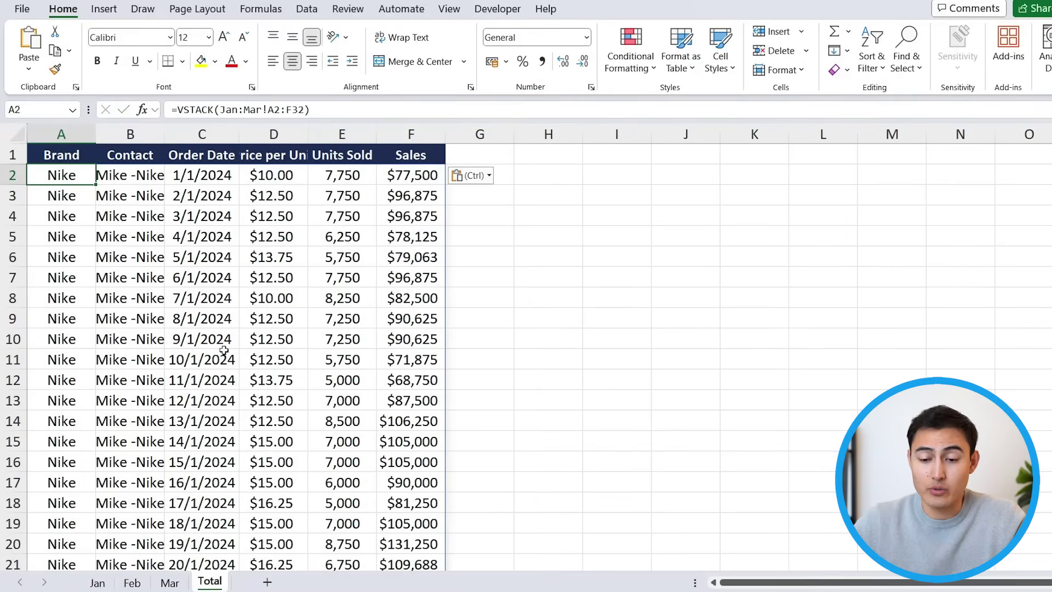
# - Check the last stacked row on the Total sheet and flip through the Jan, Feb and Mar source sheets
pyautogui.hotkey('ctrl', 'Down')
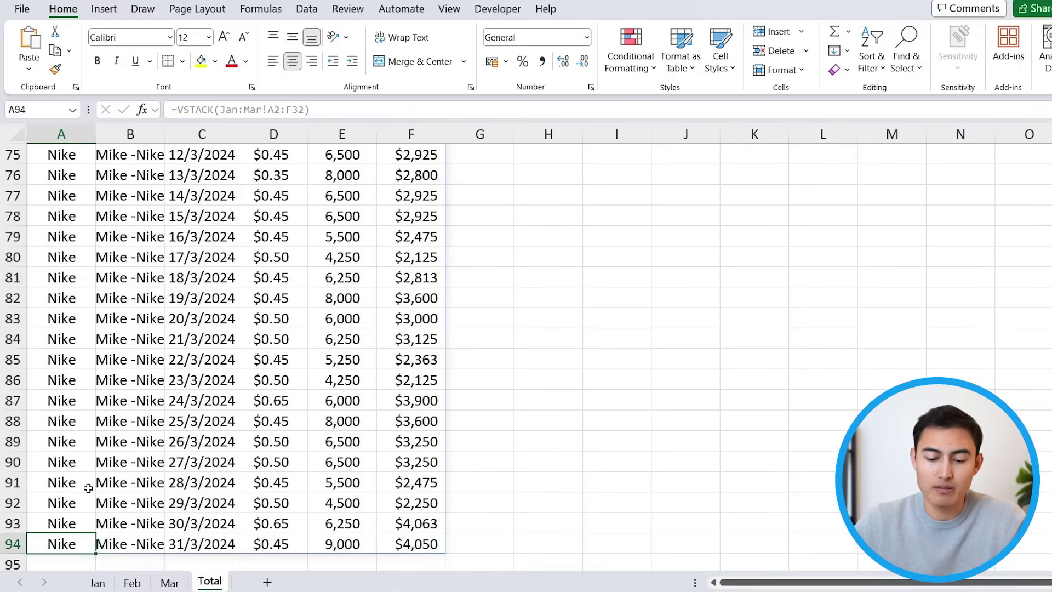
pyautogui.hotkey('ctrl', 'pageup')
pyautogui.hotkey('ctrl', 'pageup')
pyautogui.hotkey('ctrl', 'pageup')
pyautogui.hotkey('ctrl', 'pagedown')
pyautogui.hotkey('ctrl', 'pagedown')
pyautogui.hotkey('ctrl', 'pagedown')
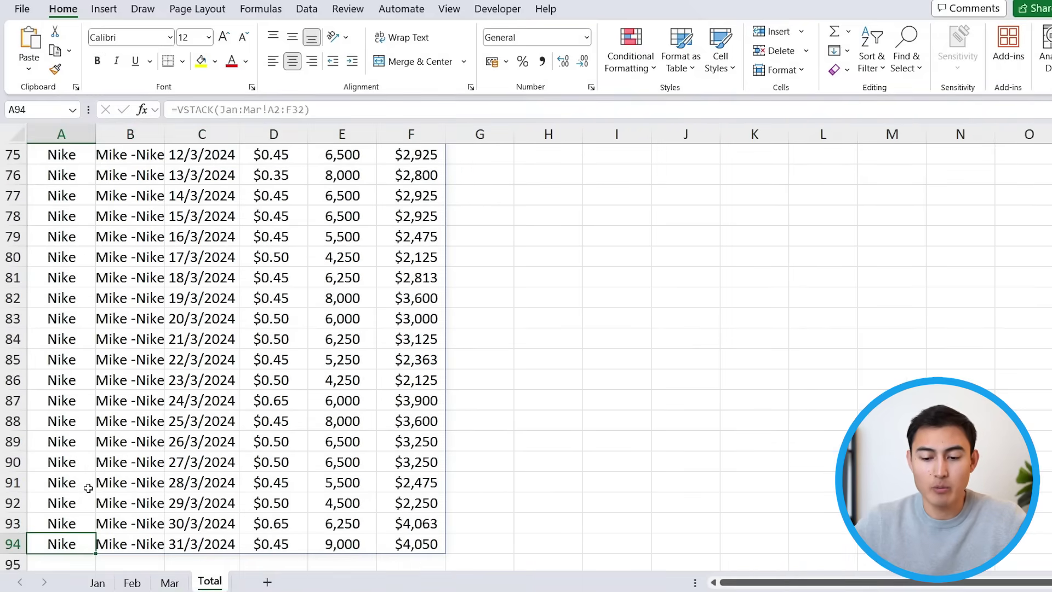
# - Add the text "Amount" in cell A33 of the Mar sheet, directly below the last data row
pyautogui.hotkey('ctrl', 'pageup')
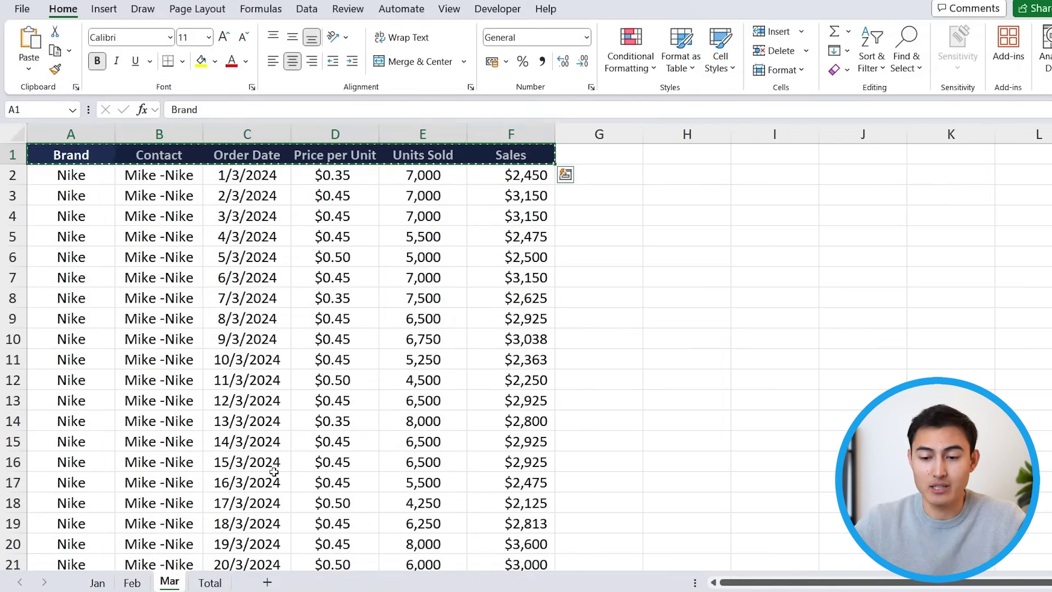
pyautogui.scroll(-7, 159, 519)
pyautogui.scroll(-1, 159, 519)
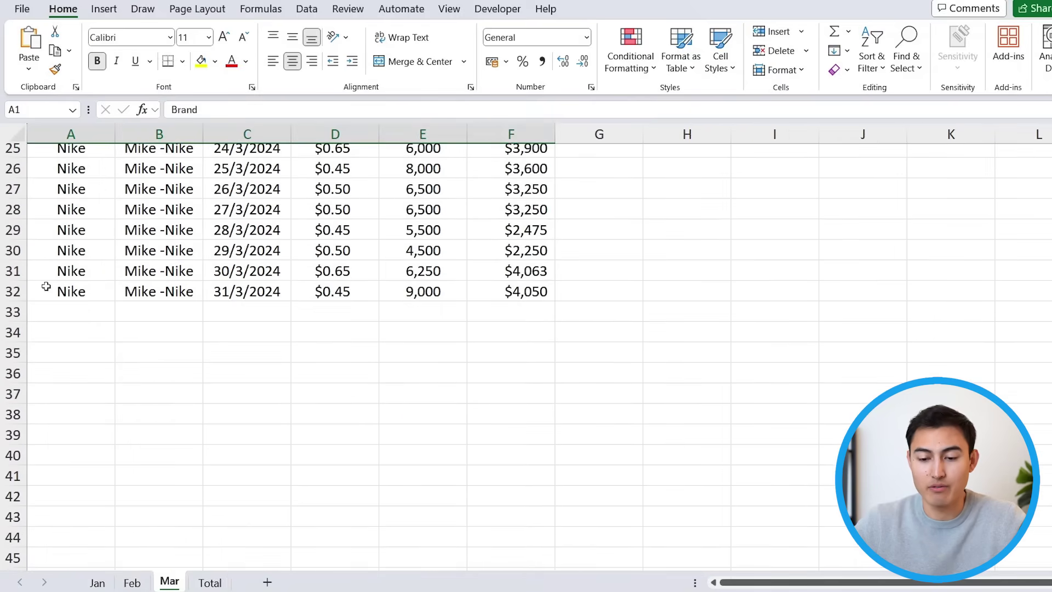
pyautogui.click(73, 307)
pyautogui.write('Amoun')
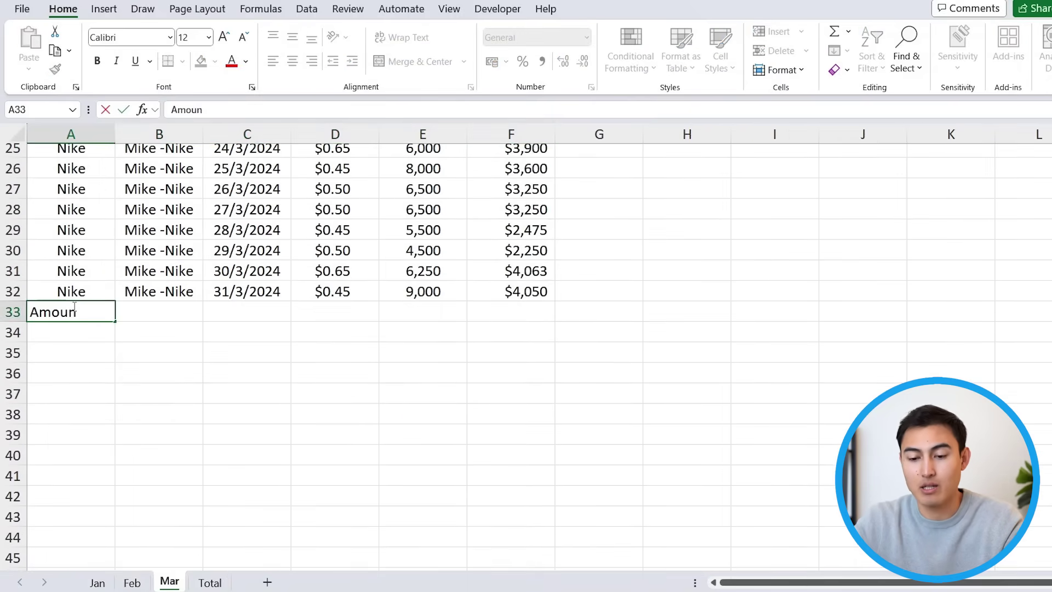
pyautogui.write('t')
pyautogui.press('Return')
# - Check the row below the stacked data on the Total sheet against the Amount entry on the Mar sheet
pyautogui.hotkey('ctrl', 'pagedown')
pyautogui.scroll(-3, 86, 498)
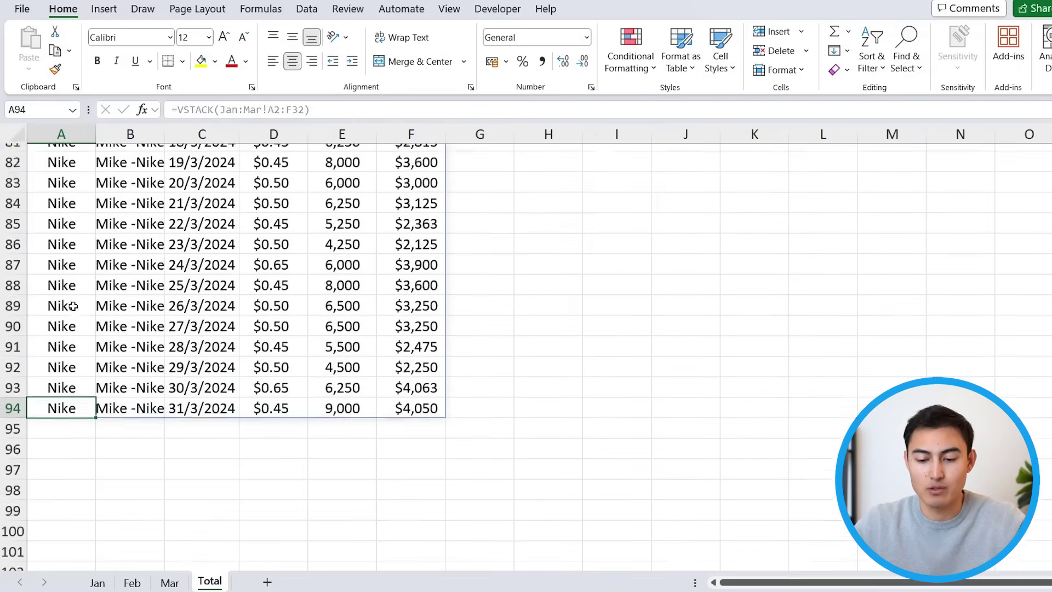
pyautogui.click(65, 418)
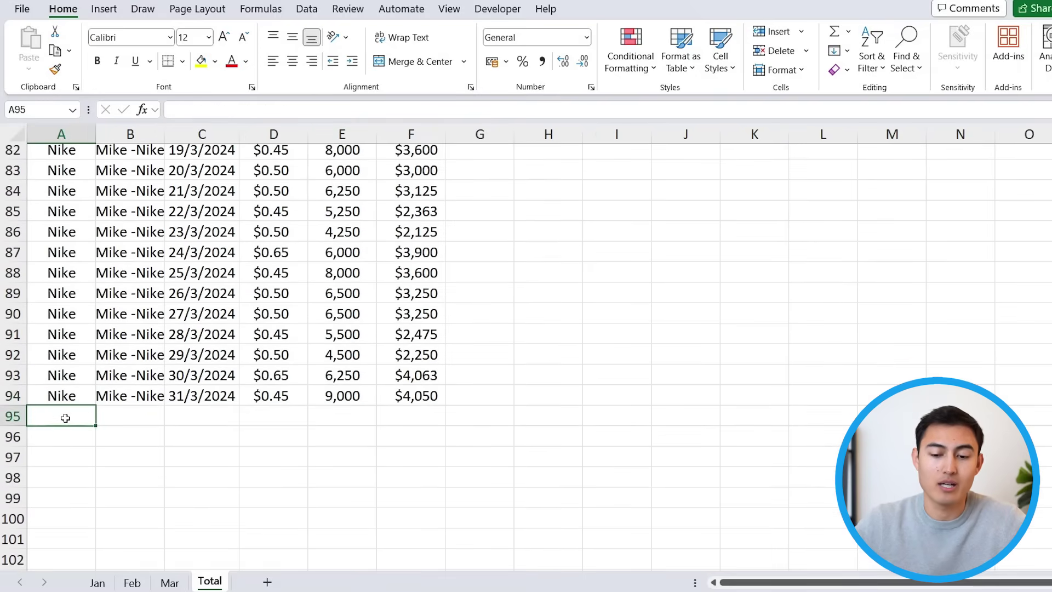
pyautogui.scroll(15, 99, 393)
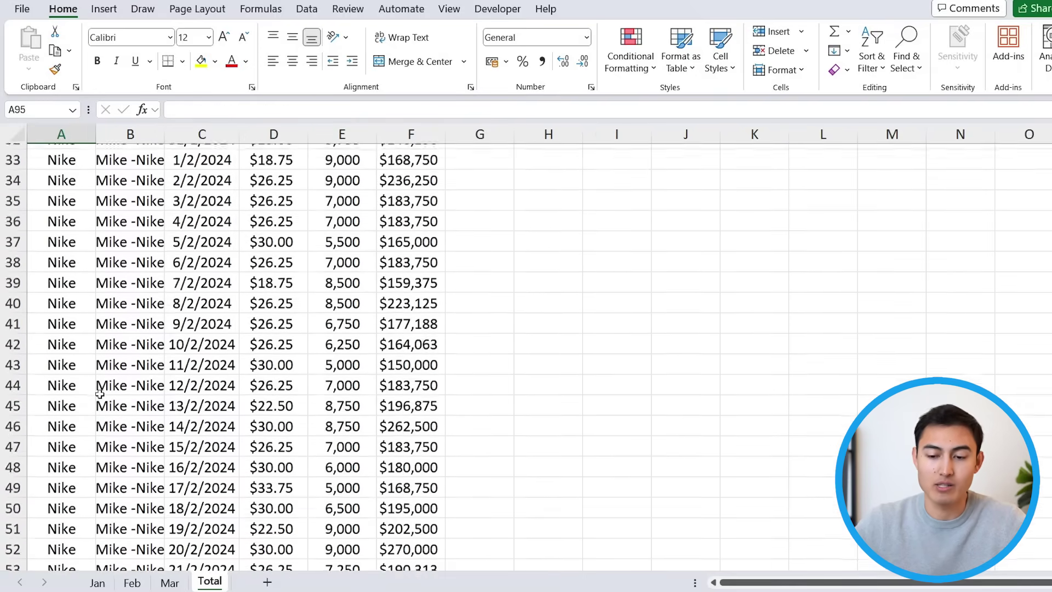
pyautogui.hotkey('ctrl', 'pageup')
pyautogui.press('Up')
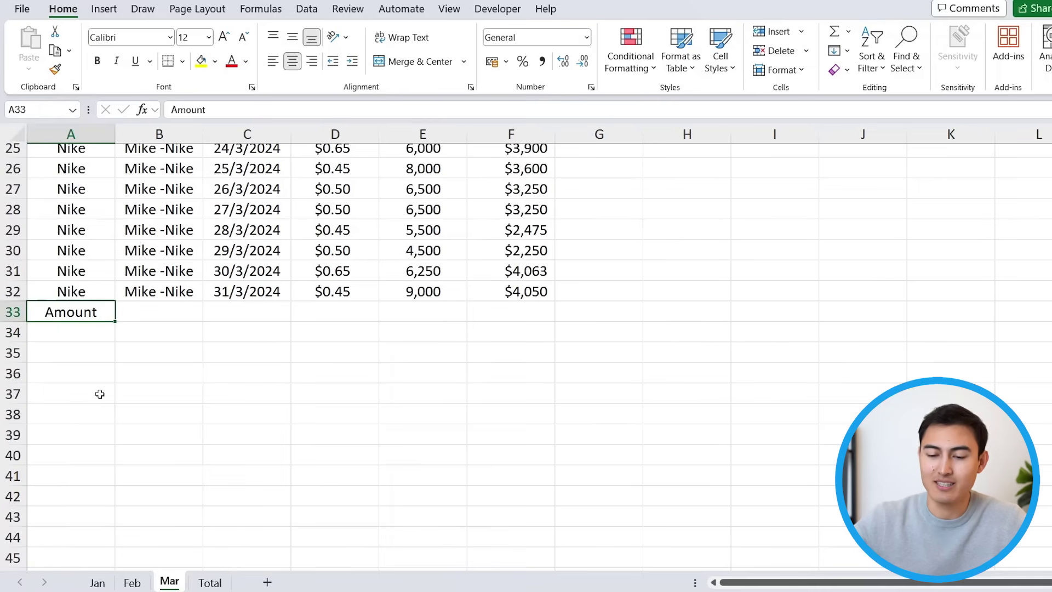
pyautogui.hotkey('ctrl', 'pagedown')
pyautogui.hotkey('ctrl', 'Home')
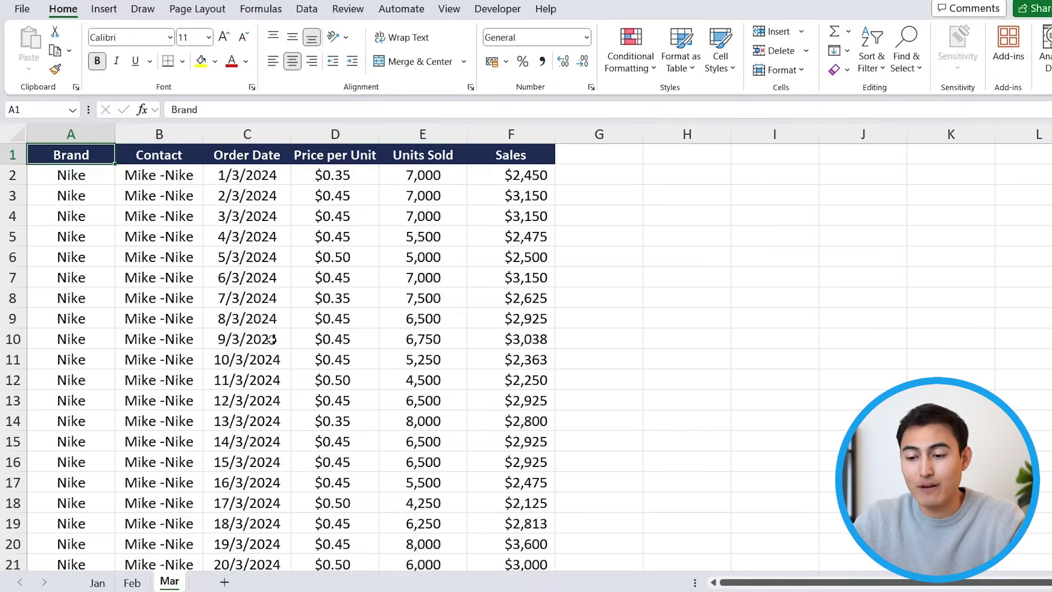
# - Create a blank workbook and get data from the Monthly Sales Excel workbook in the Downloads folder
pyautogui.hotkey('ctrl', 'n')
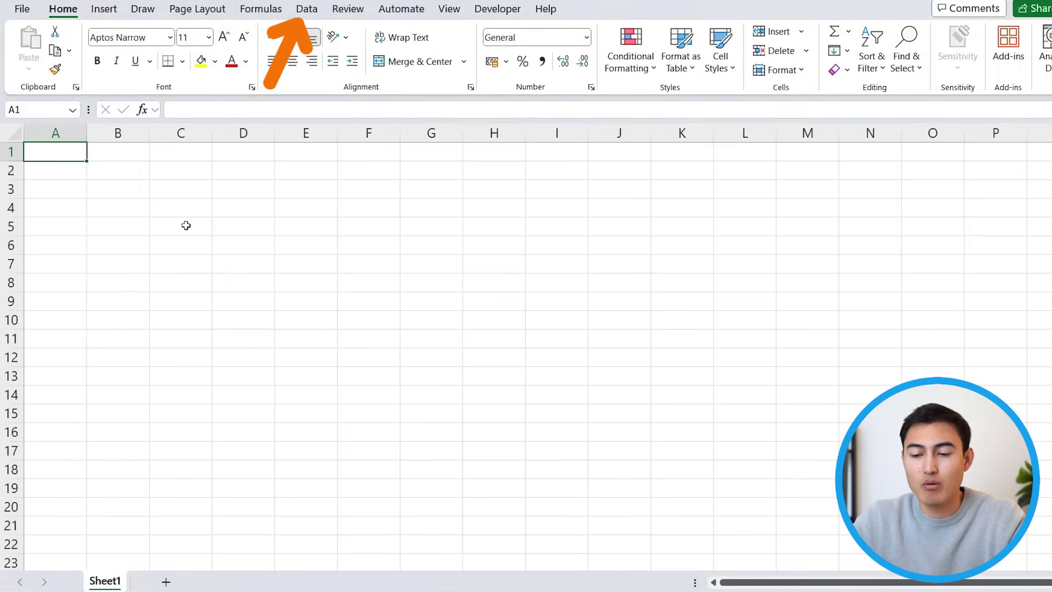
pyautogui.click(299, 14)
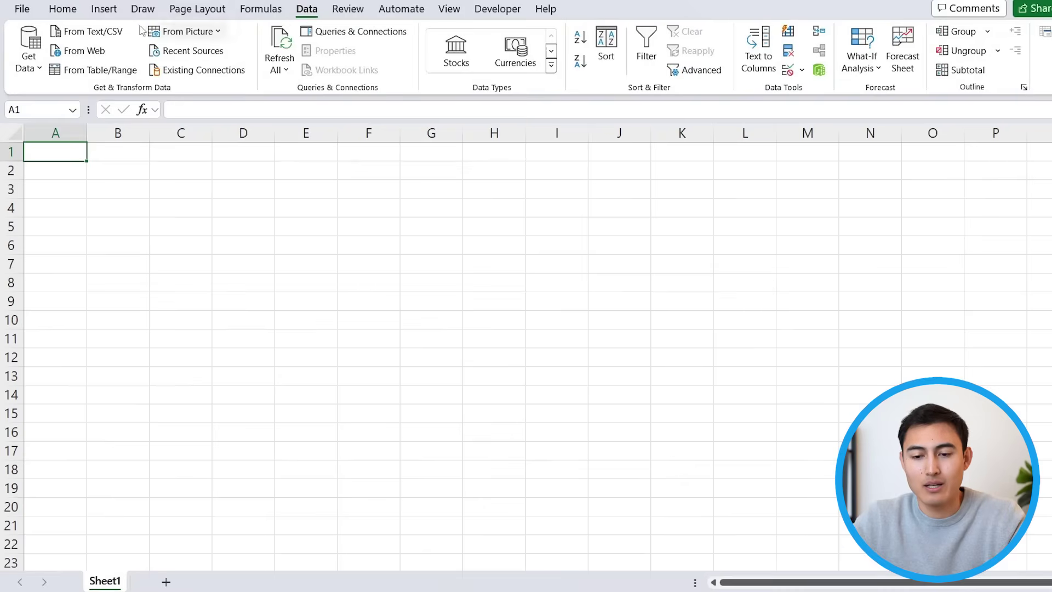
pyautogui.click(41, 67)
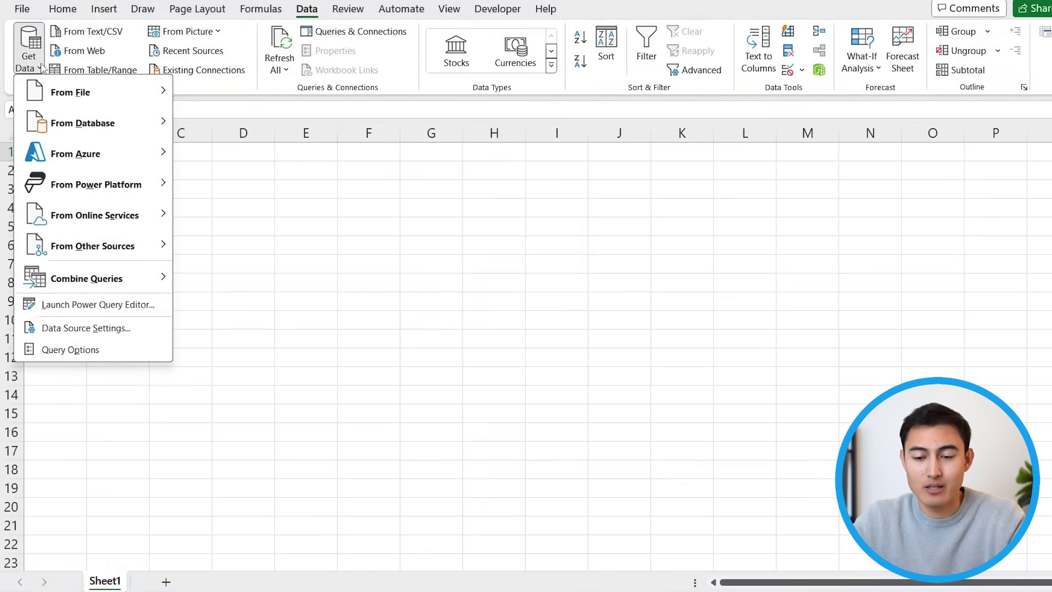
pyautogui.click(86, 94)
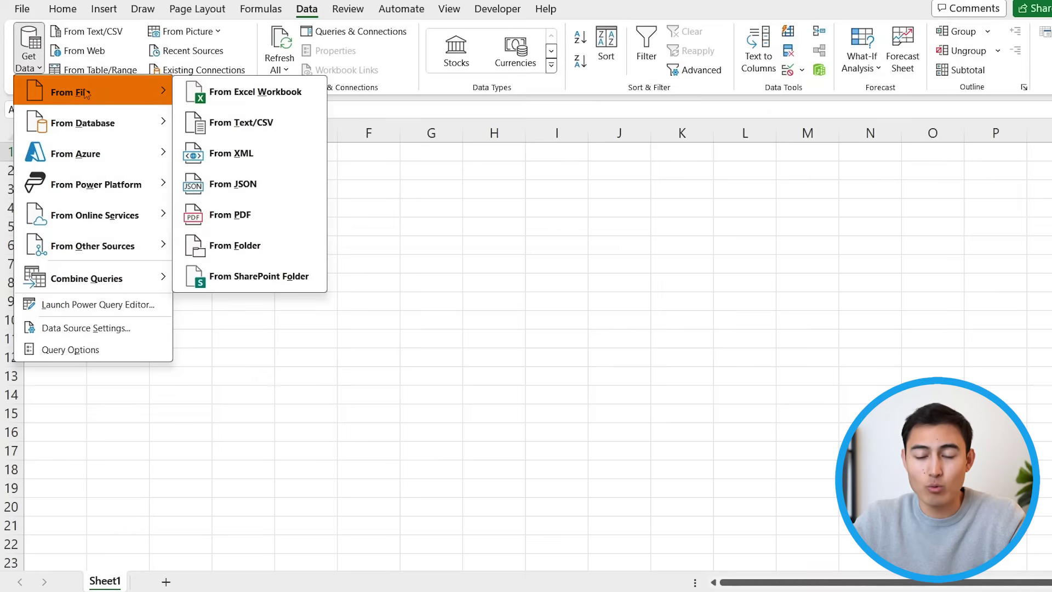
pyautogui.click(291, 93)
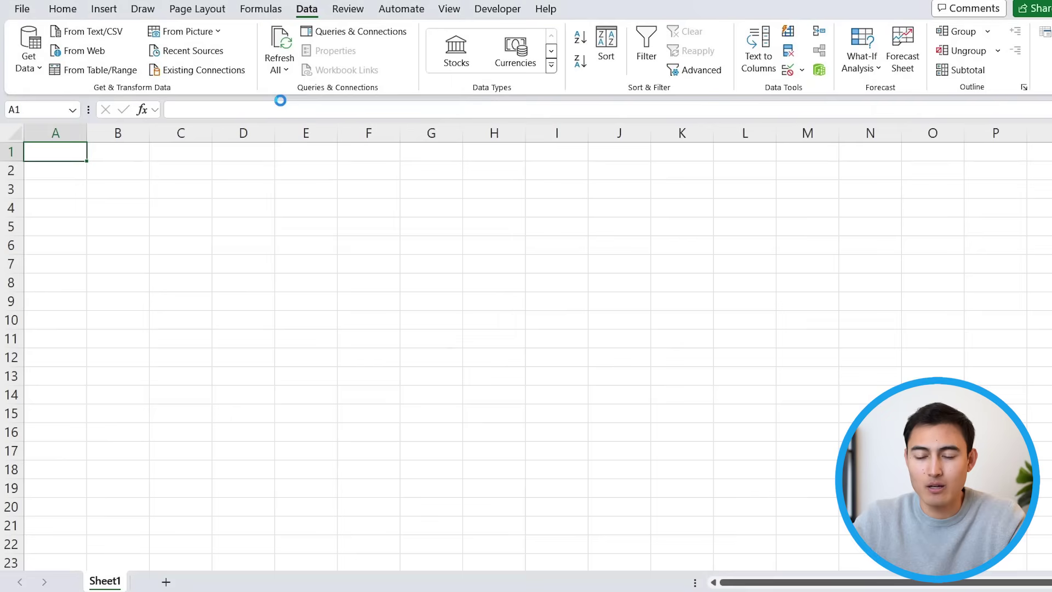
pyautogui.click(200, 107)
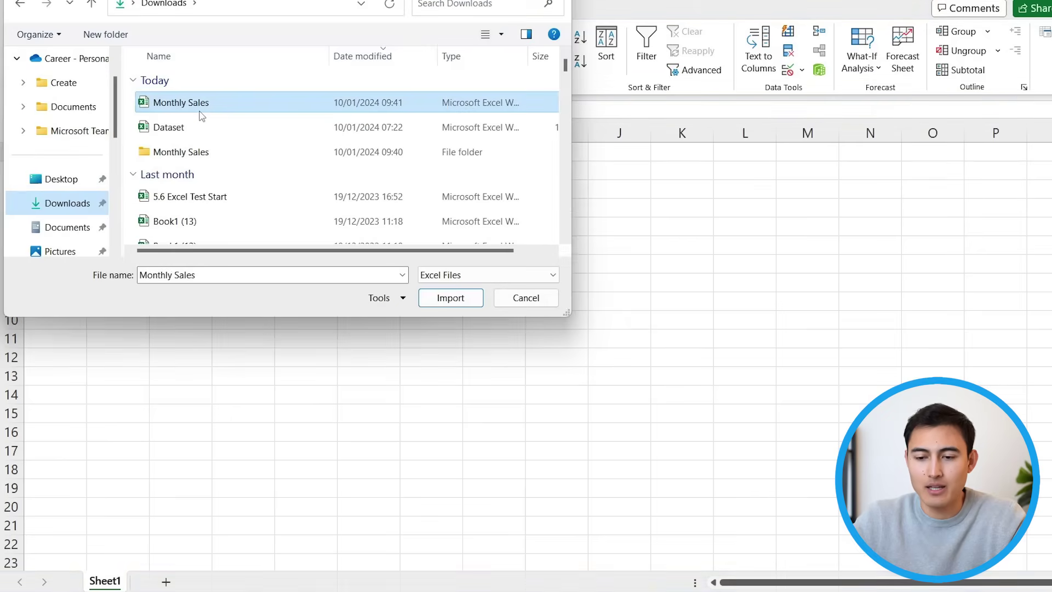
pyautogui.doubleClick(196, 106)
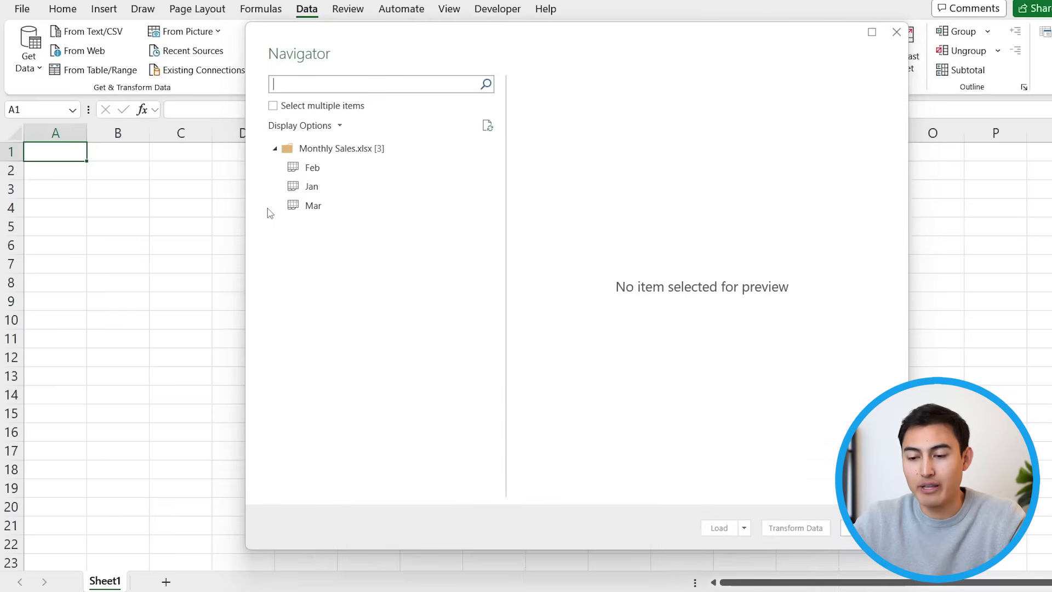
# - Pick the Jan sheet of Monthly Sales.xlsx as the import item and open it for transformation in Power Query
pyautogui.click(326, 173)
pyautogui.click(348, 192)
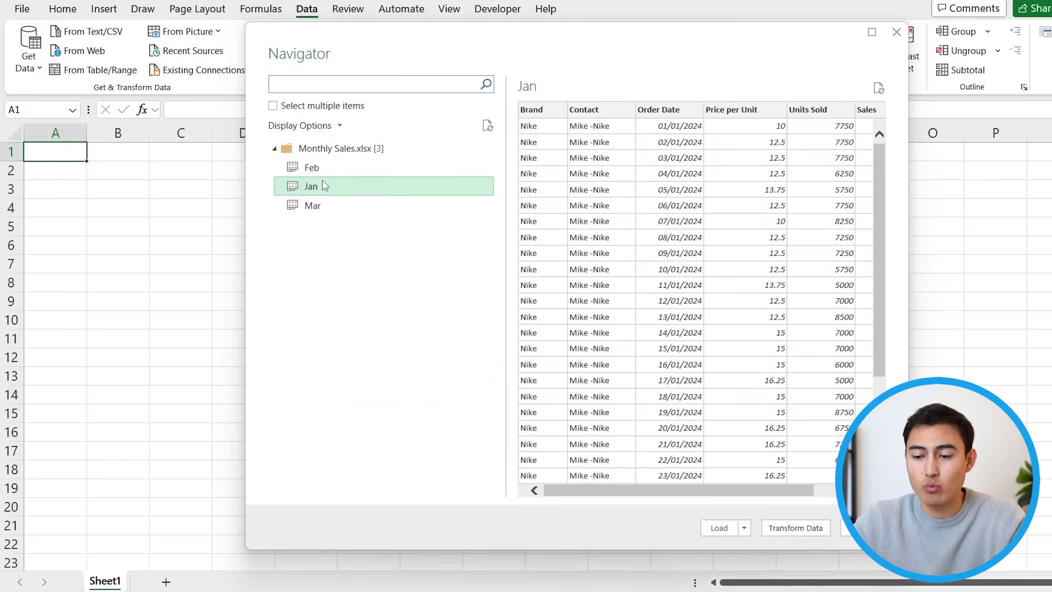
pyautogui.click(810, 529)
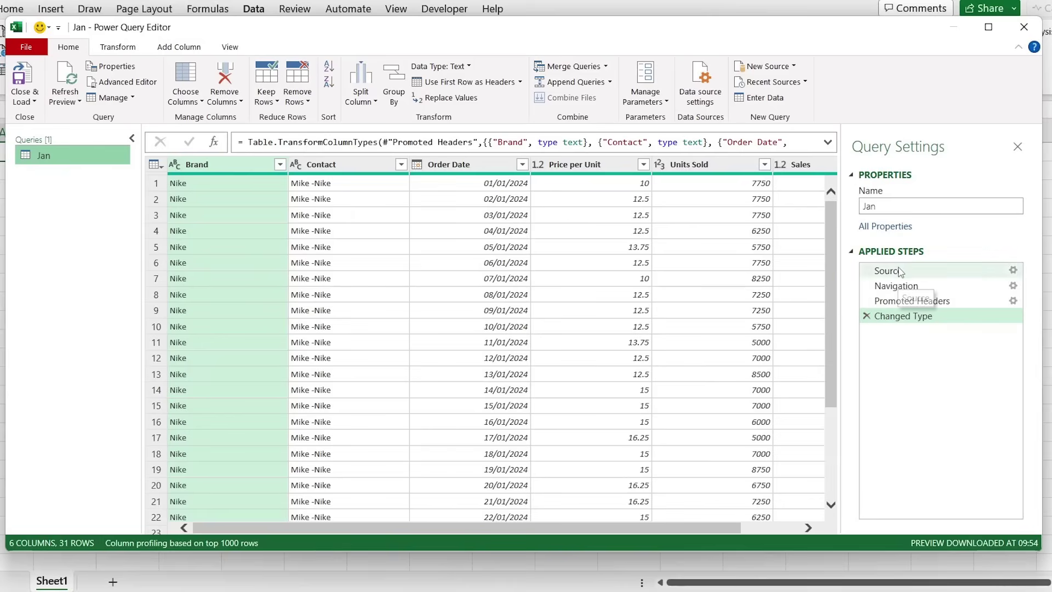
# - Delete the Changed Type, Promoted Headers and Navigation steps from the Jan query, keeping only Source
pyautogui.click(866, 317)
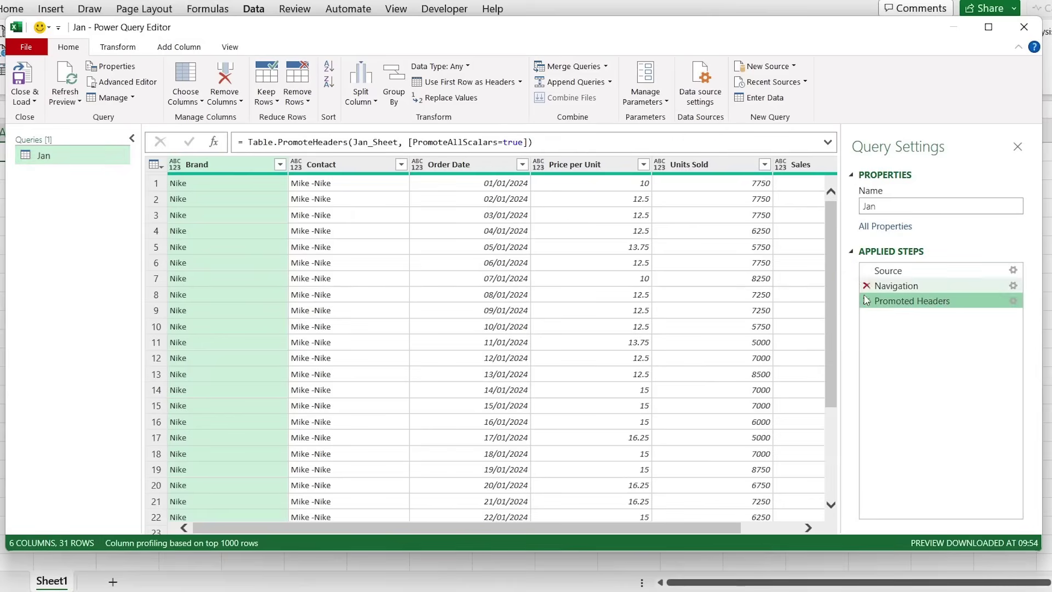
pyautogui.click(866, 301)
pyautogui.click(867, 286)
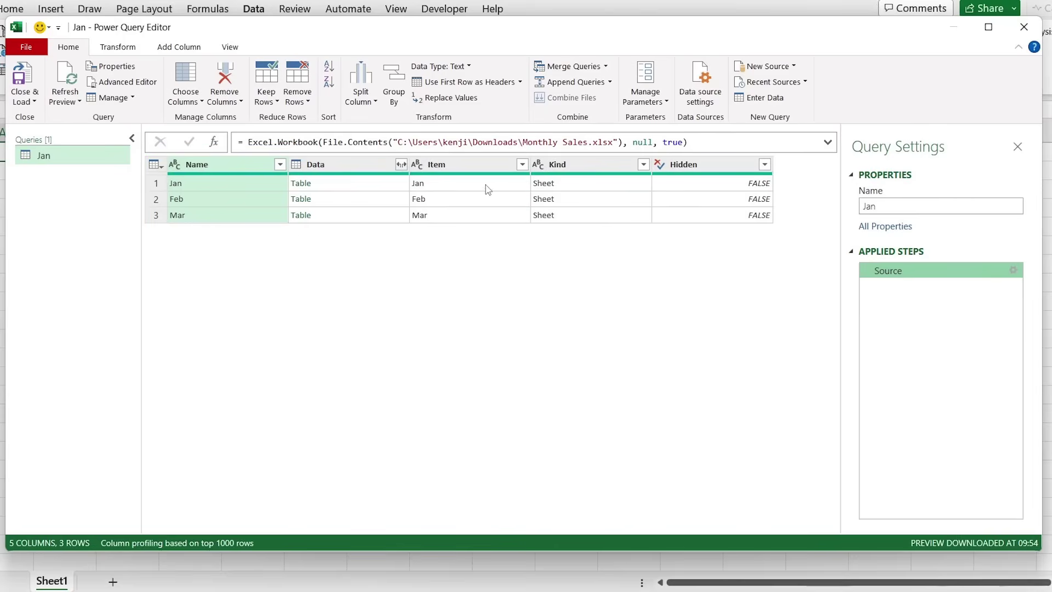
# - Remove the Item, Kind and Hidden columns from the query, leaving Name and Data
pyautogui.click(459, 165)
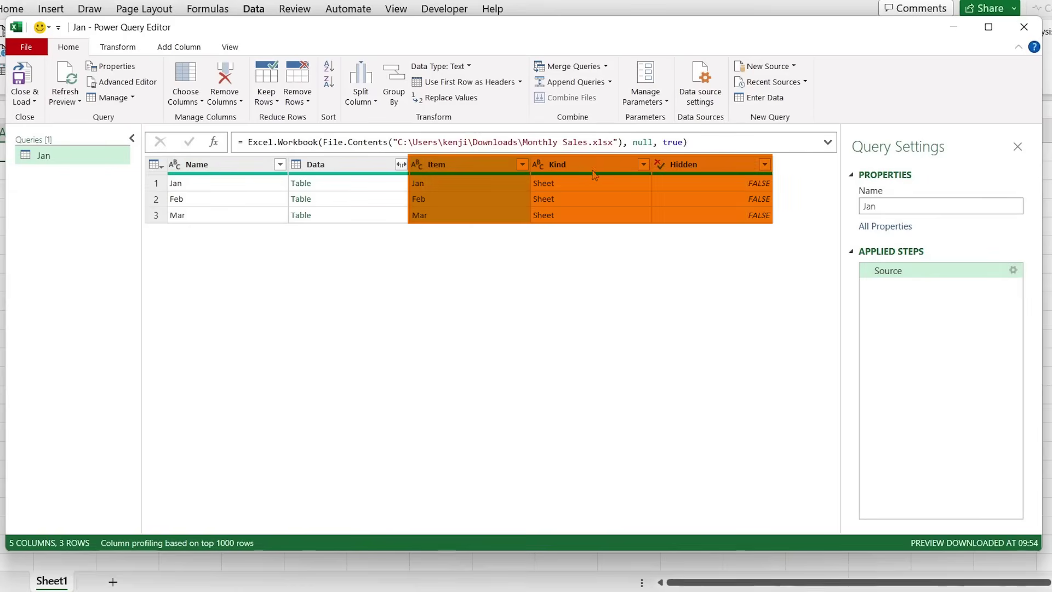
pyautogui.keyDown('ctrl'); pyautogui.click(608, 164); pyautogui.keyUp('ctrl')
pyautogui.keyDown('ctrl'); pyautogui.click(711, 164); pyautogui.keyUp('ctrl')
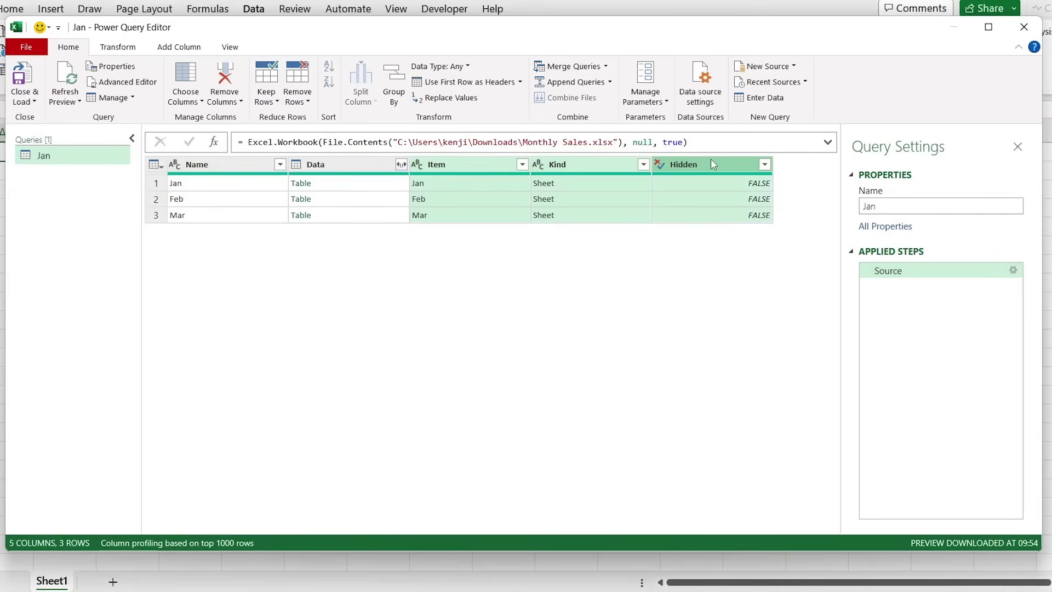
pyautogui.rightClick(712, 162)
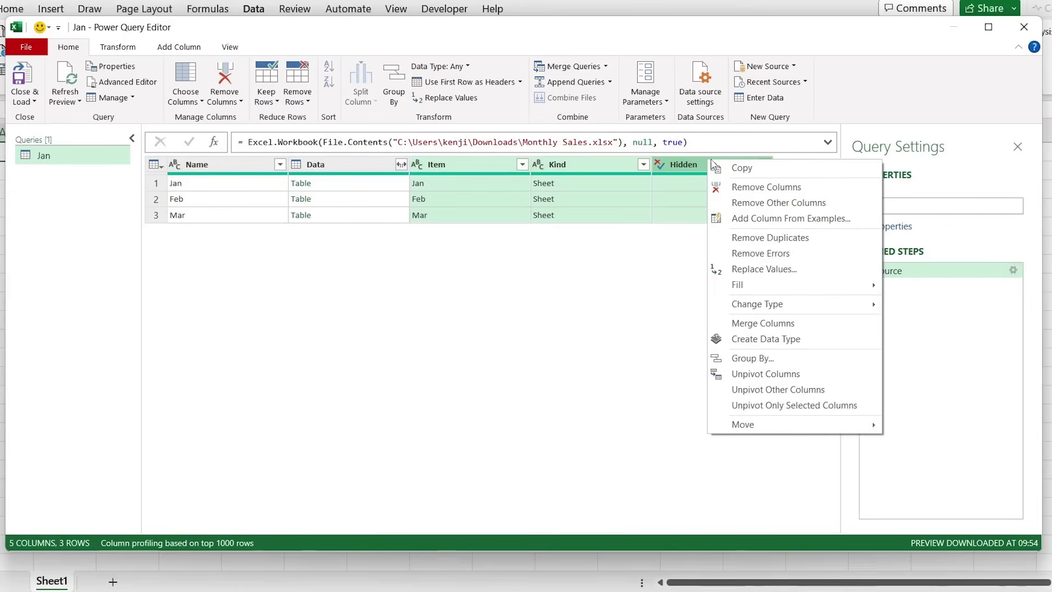
pyautogui.click(753, 188)
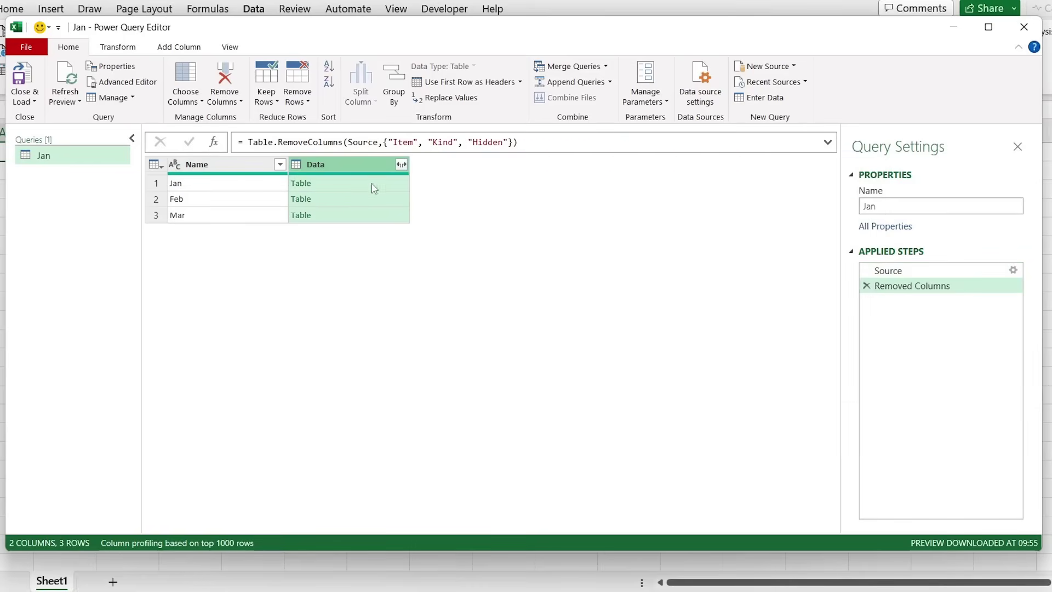
# - Expand the Data column with all its columns selected and check the rows where the Feb and Mar data begin
pyautogui.click(402, 165)
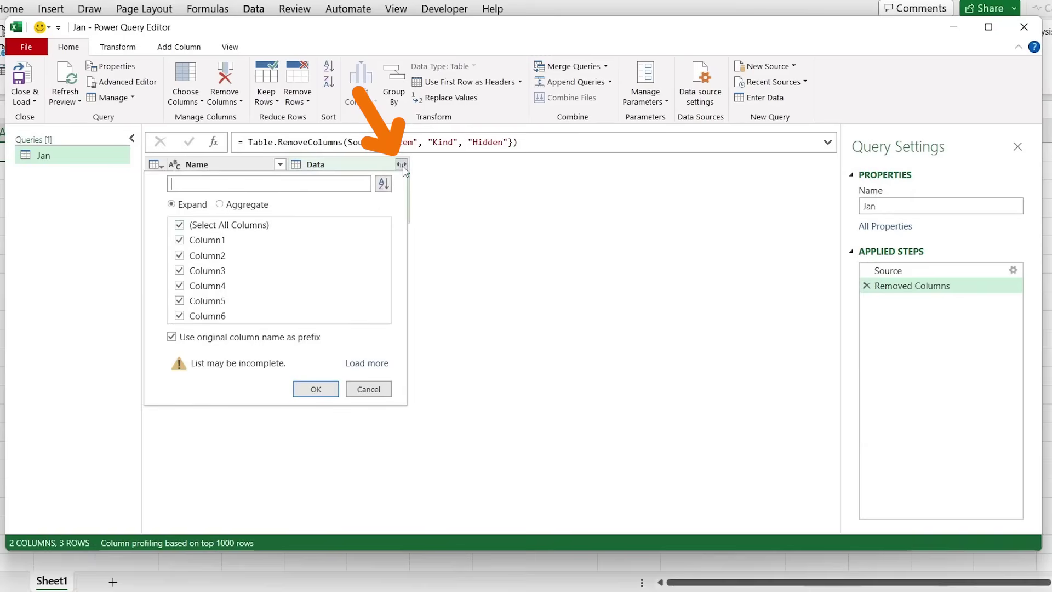
pyautogui.click(316, 389)
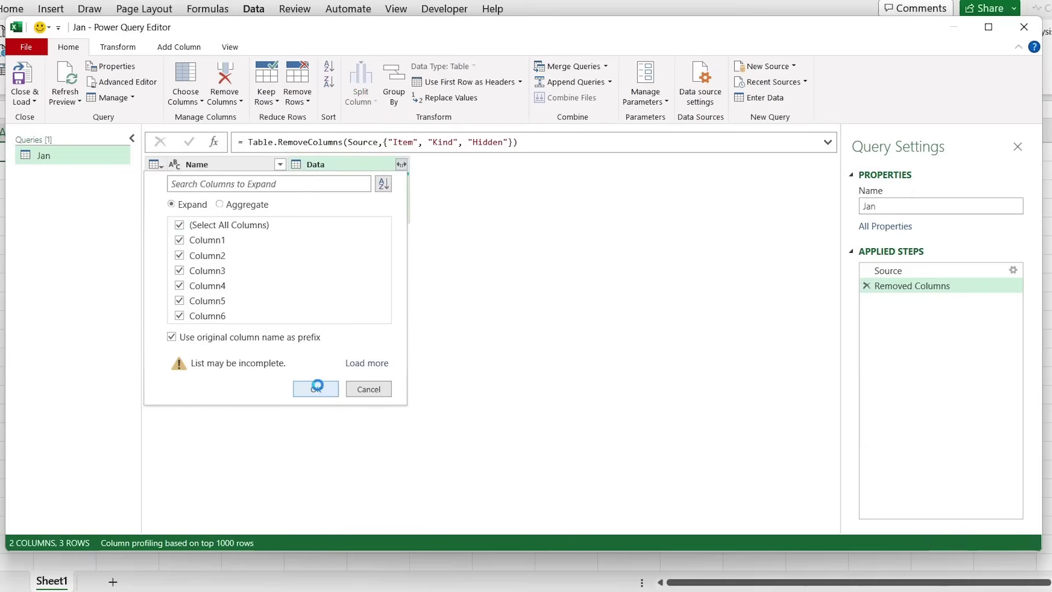
pyautogui.scroll(-9, 284, 359)
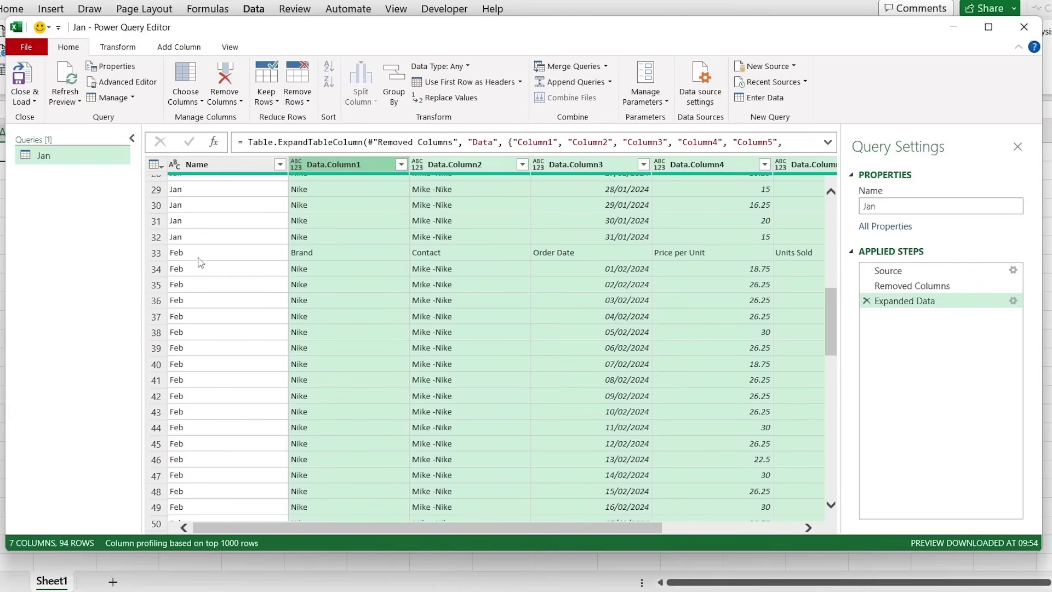
pyautogui.click(176, 253)
pyautogui.scroll(-8, 378, 277)
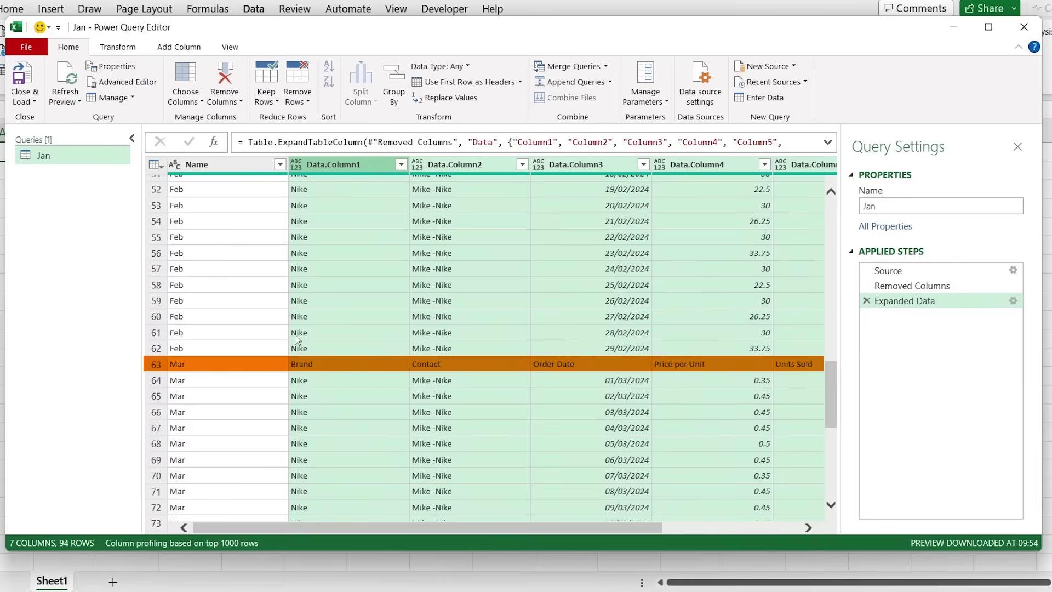
pyautogui.scroll(17, 406, 361)
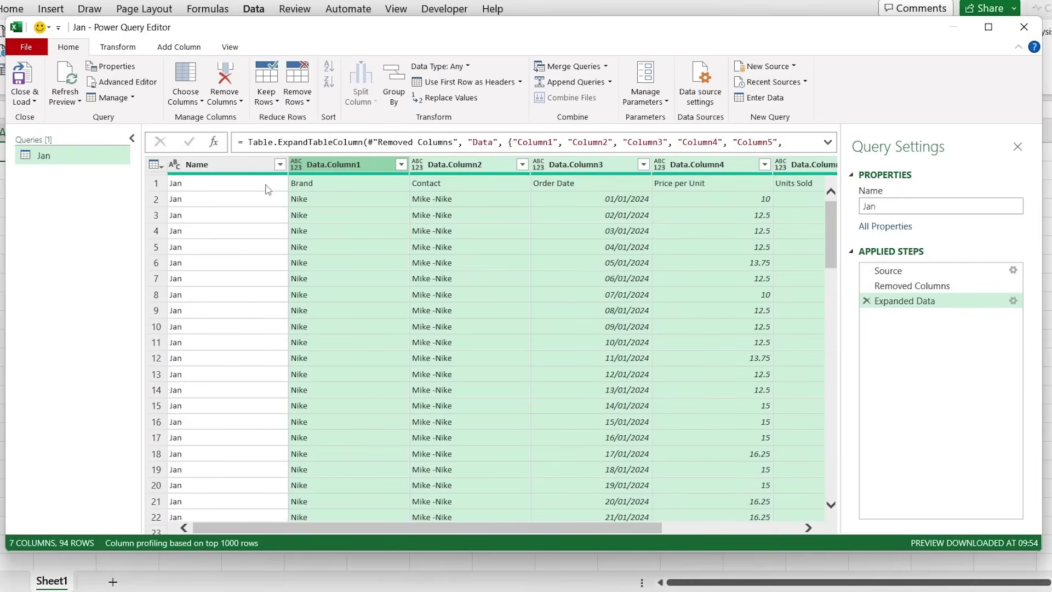
# - Promote the first row to column headers and rename the first column to Month
pyautogui.click(448, 88)
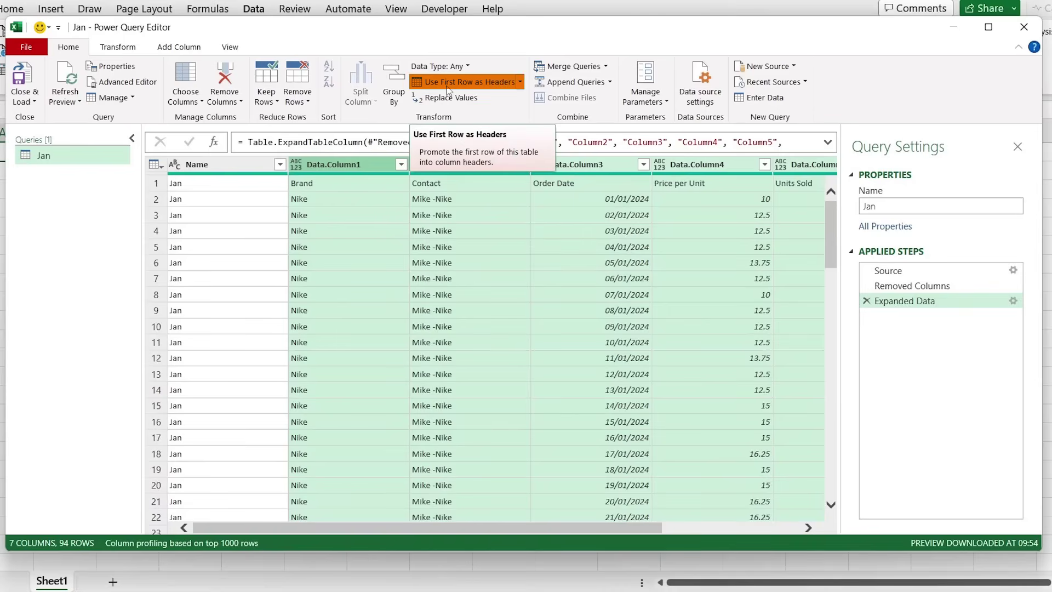
pyautogui.doubleClick(198, 167)
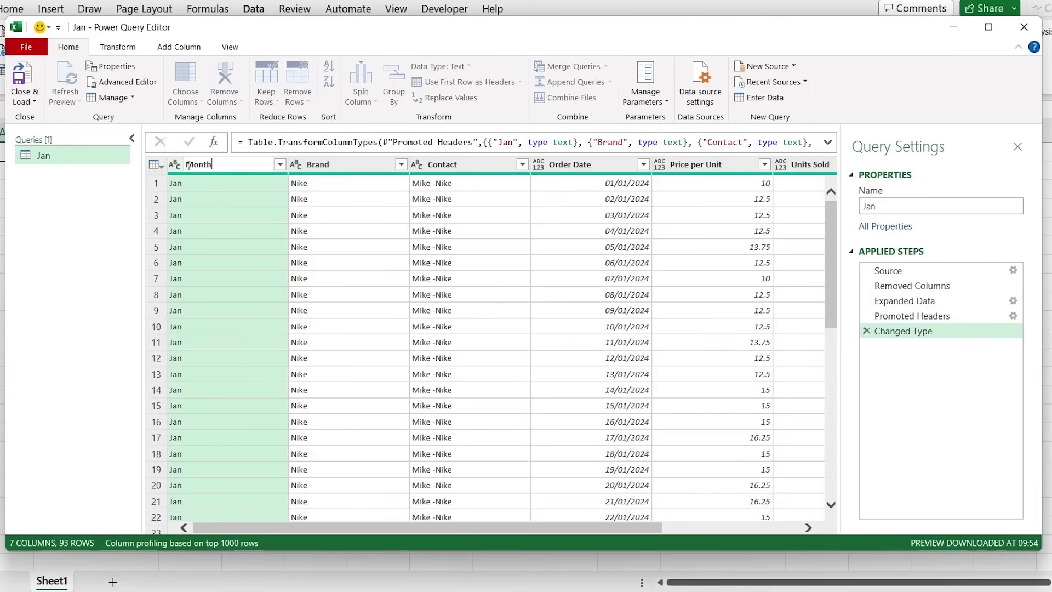
pyautogui.press('Return')
# - Filter the repeated header rows out of the query by excluding the value Brand from the Brand column
pyautogui.scroll(-5, 415, 346)
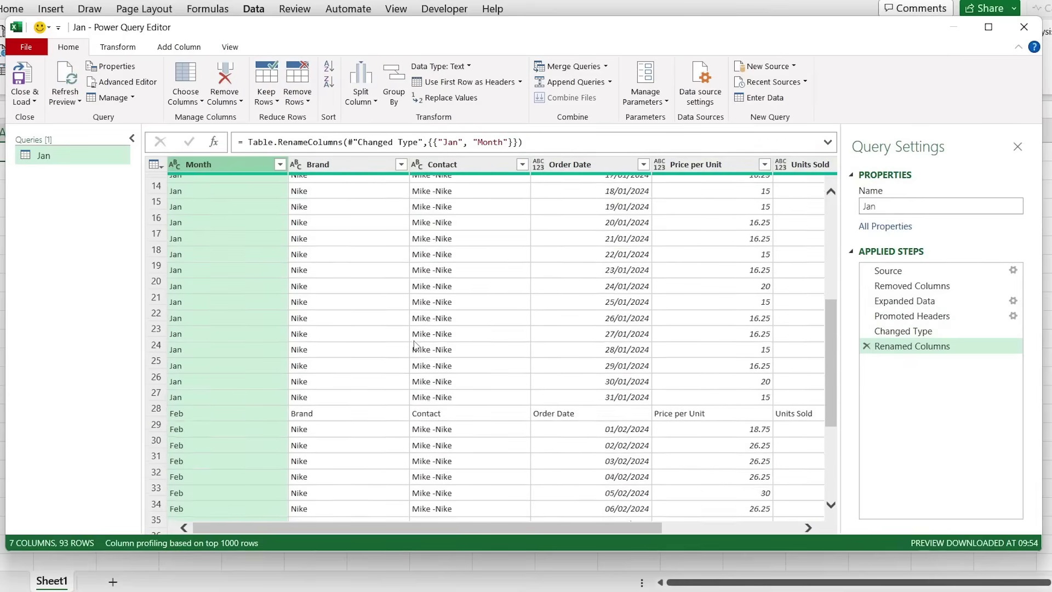
pyautogui.scroll(-2, 415, 345)
pyautogui.click(340, 377)
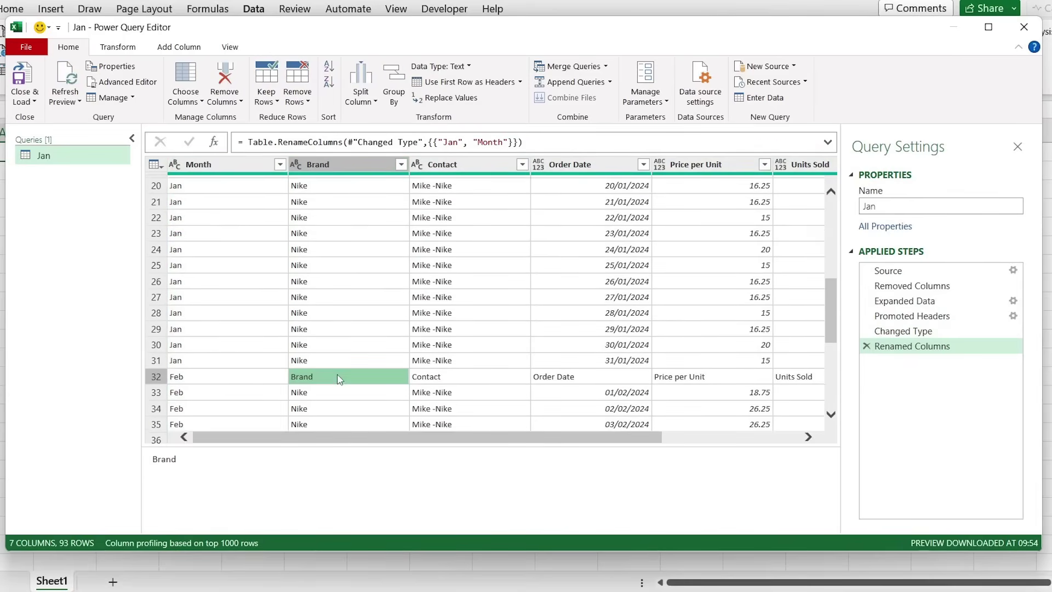
pyautogui.scroll(6, 381, 349)
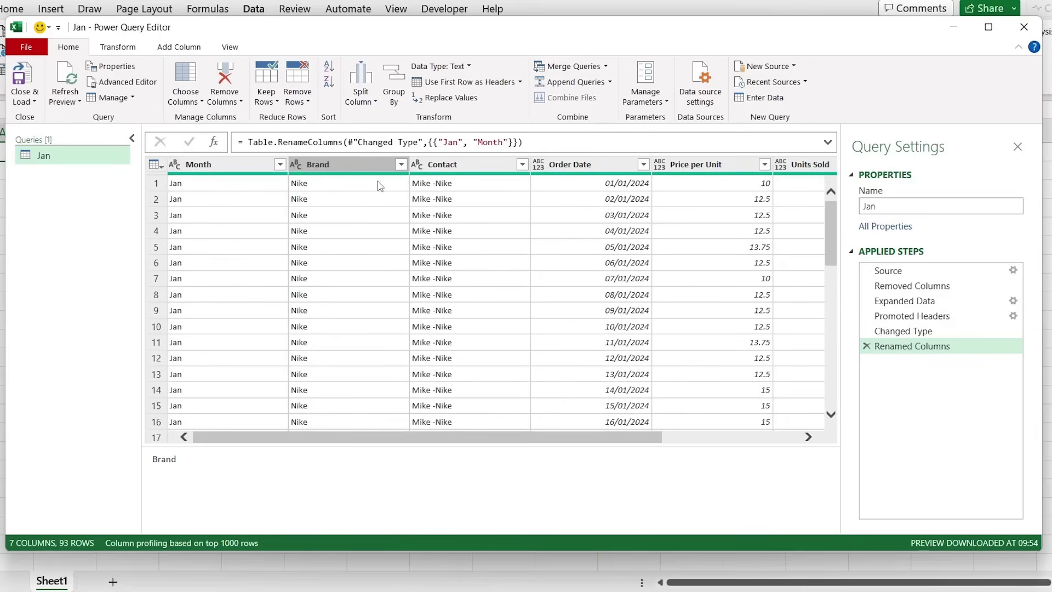
pyautogui.click(402, 164)
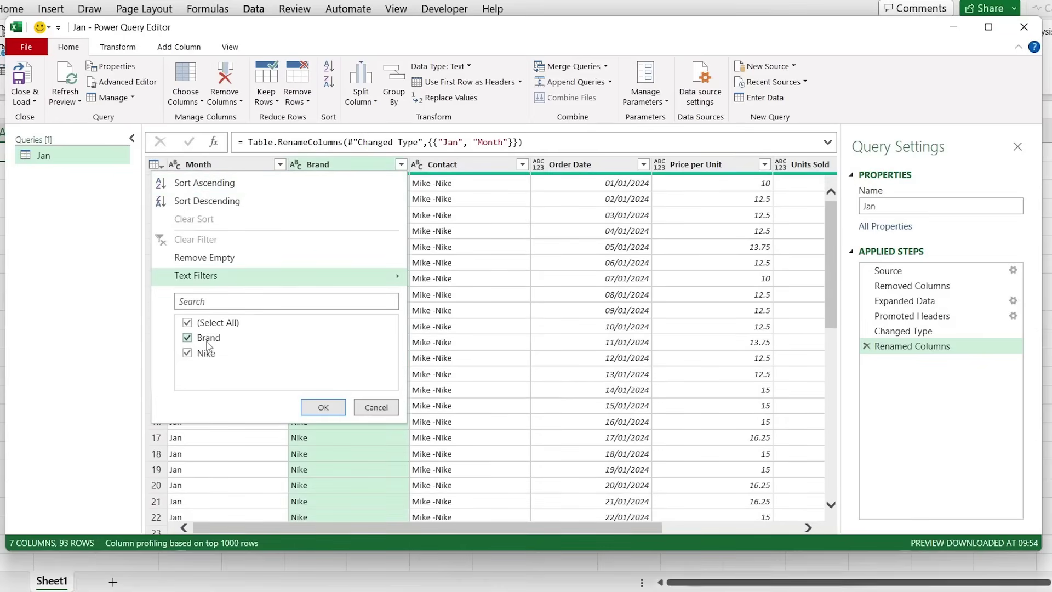
pyautogui.click(187, 337)
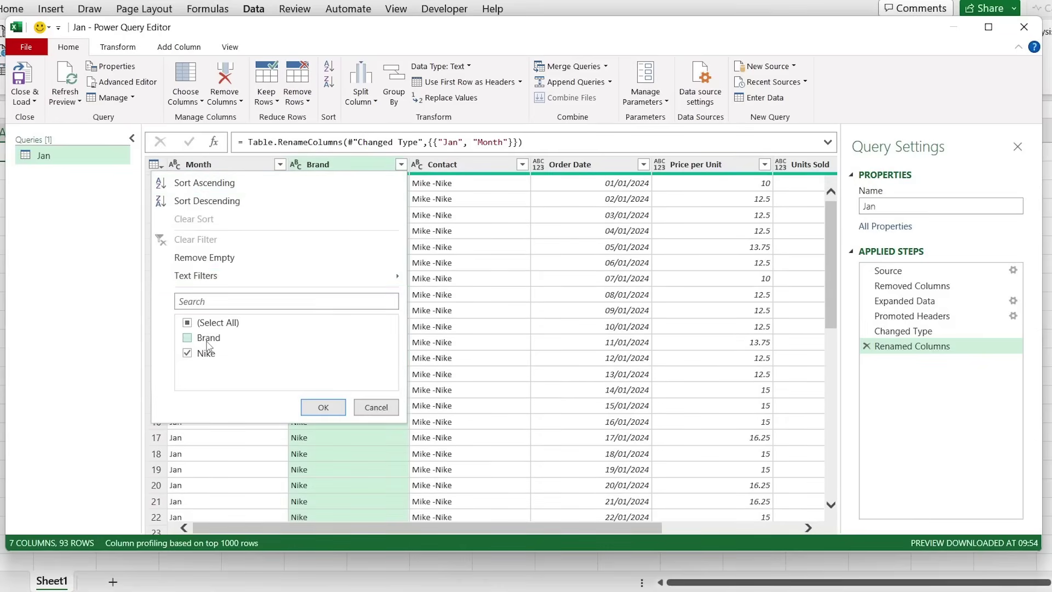
pyautogui.click(323, 407)
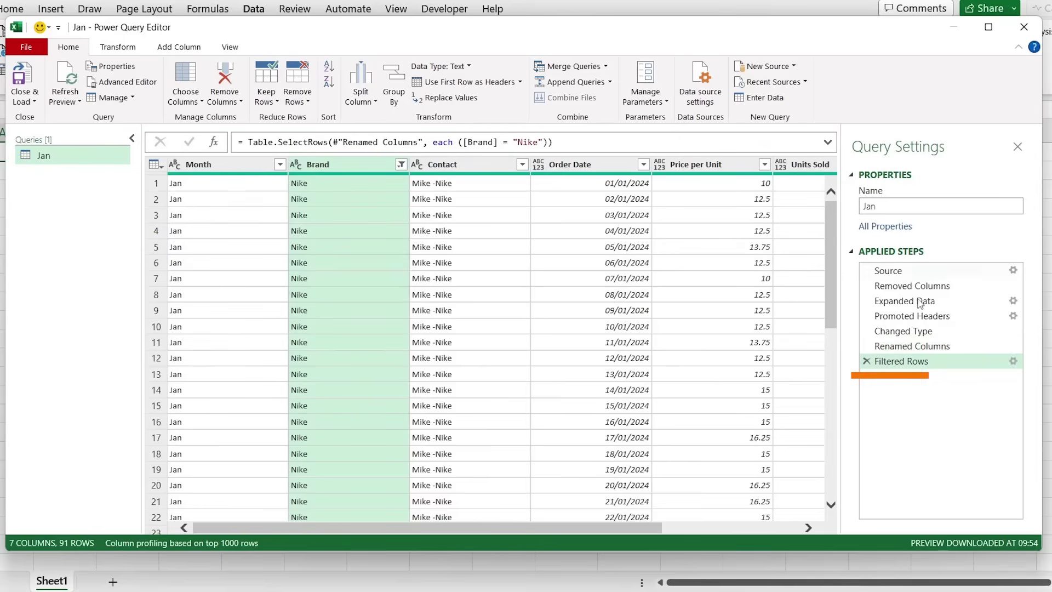
# - Review the filtered rows, load the query into the workbook, and check the months offered in the Month column's filter
pyautogui.scroll(-20, 425, 352)
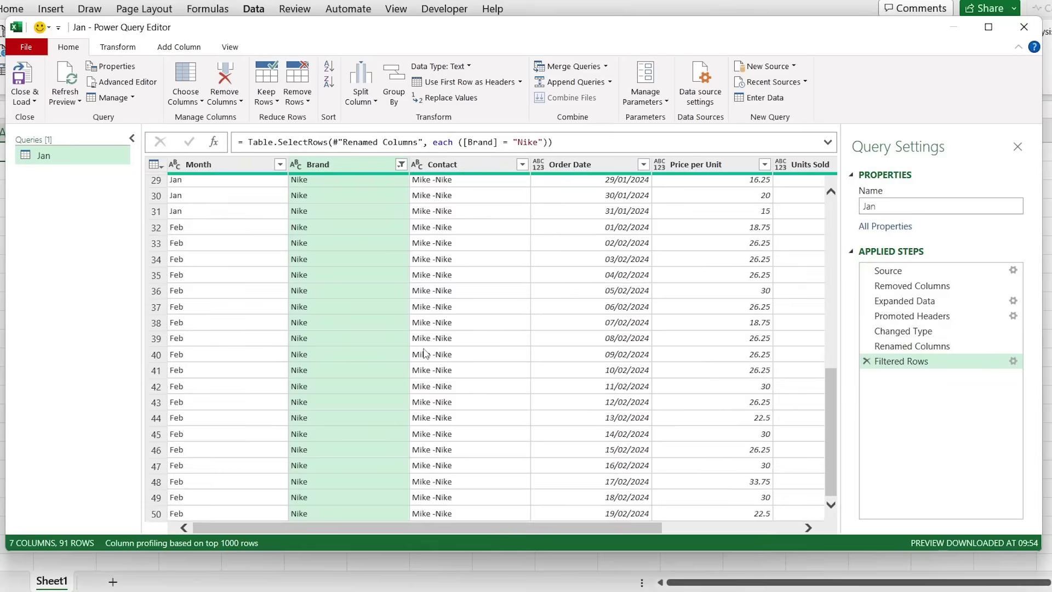
pyautogui.scroll(20, 354, 274)
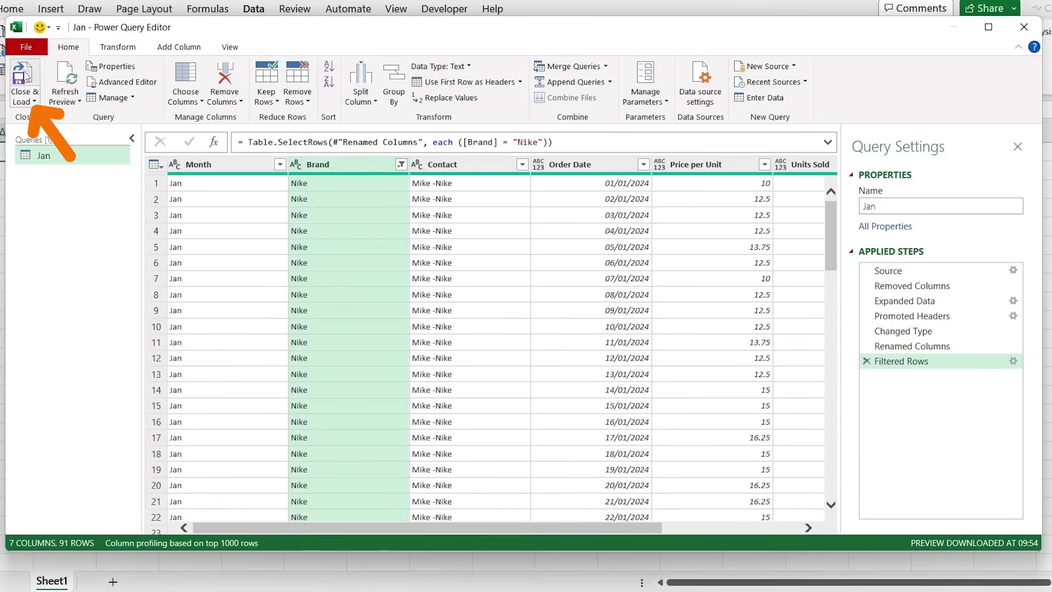
pyautogui.click(23, 77)
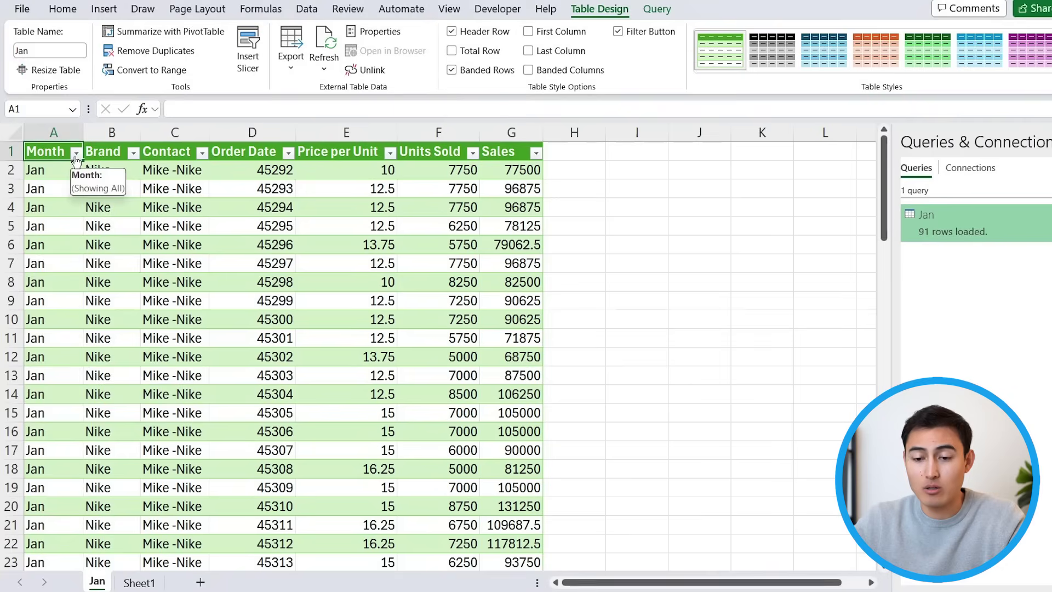
pyautogui.click(22, 153)
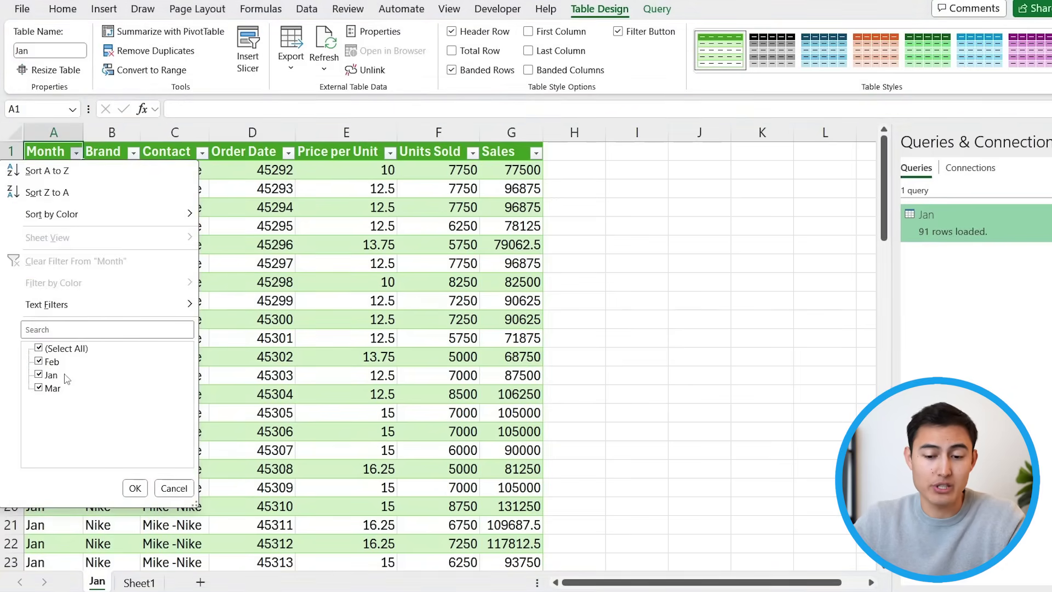
pyautogui.click(135, 488)
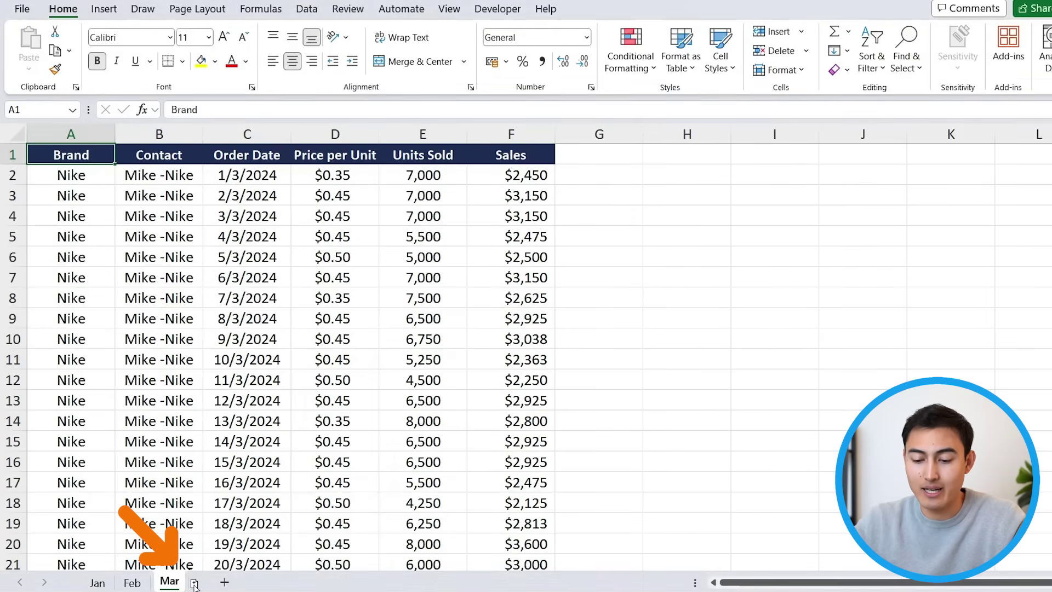
# - In the Monthly Sales workbook, duplicate the Mar sheet as Apr and save the file
pyautogui.moveTo(169, 584); pyautogui.dragTo(214, 581)
pyautogui.doubleClick(213, 581)
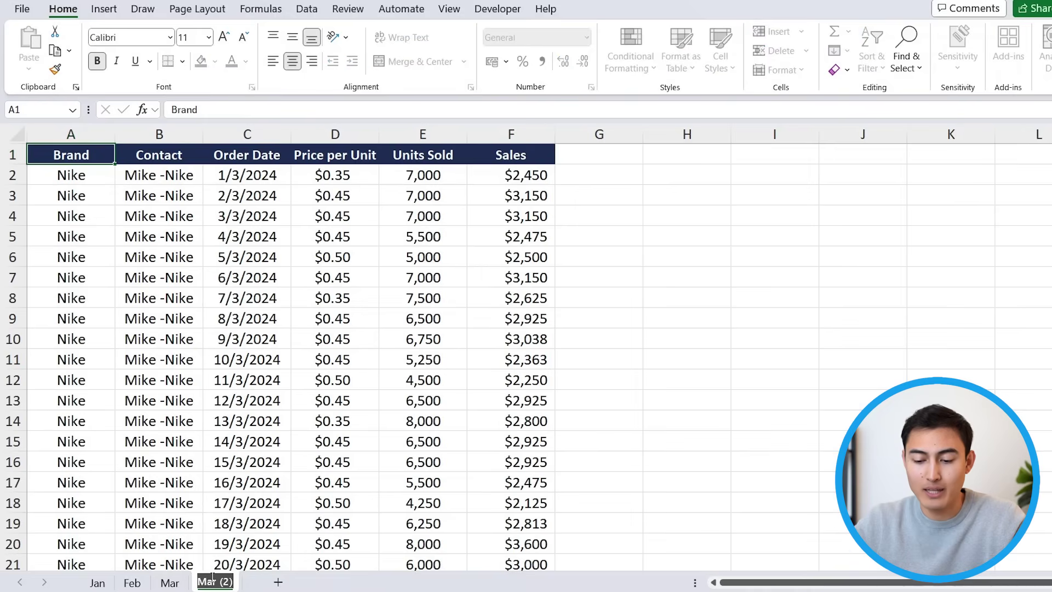
pyautogui.write('Apr')
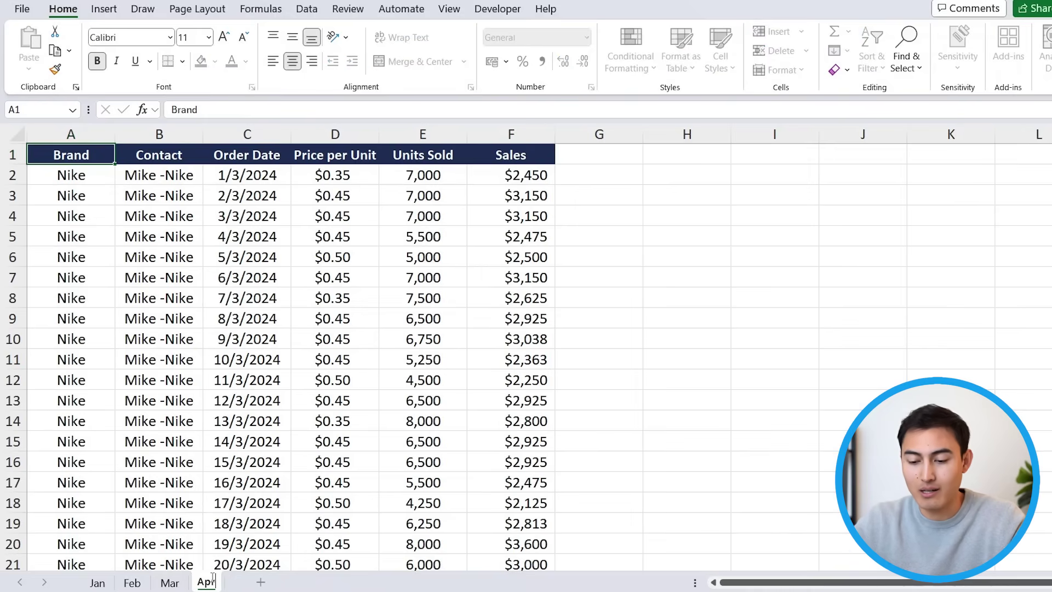
pyautogui.press('Return')
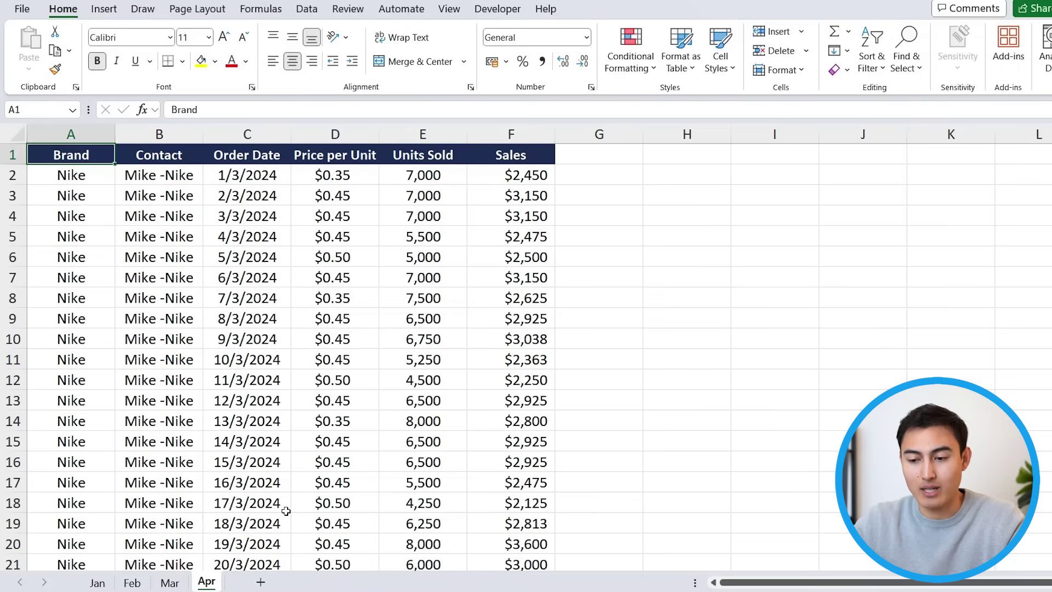
pyautogui.hotkey('ctrl', 's')
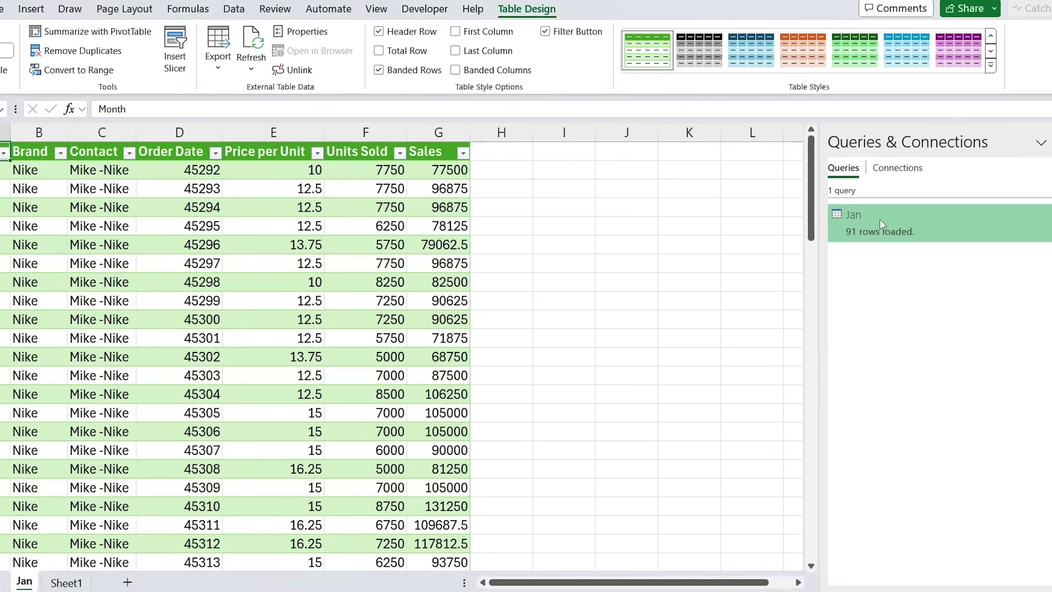
# - Refresh the Jan query in the combined workbook and check the end of the table for Apr rows
pyautogui.rightClick(897, 216)
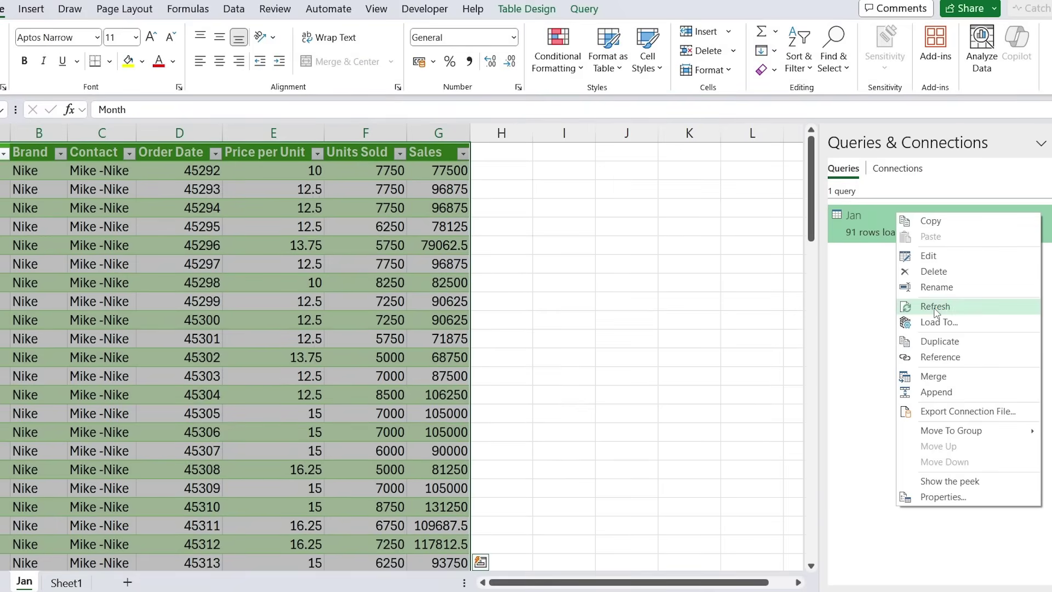
pyautogui.click(935, 308)
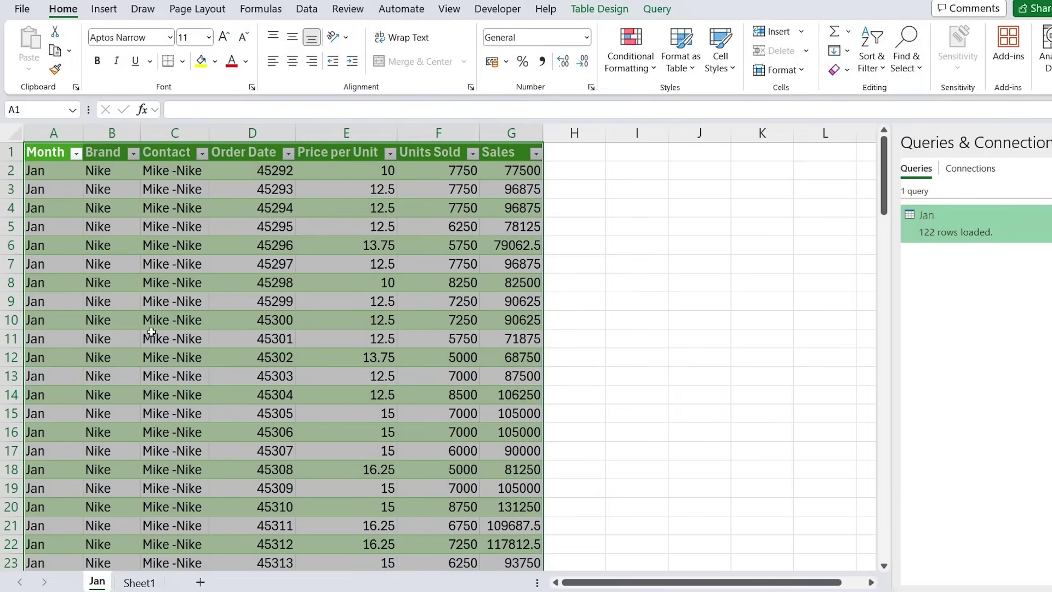
pyautogui.click(98, 246)
pyautogui.scroll(-20, 63, 302)
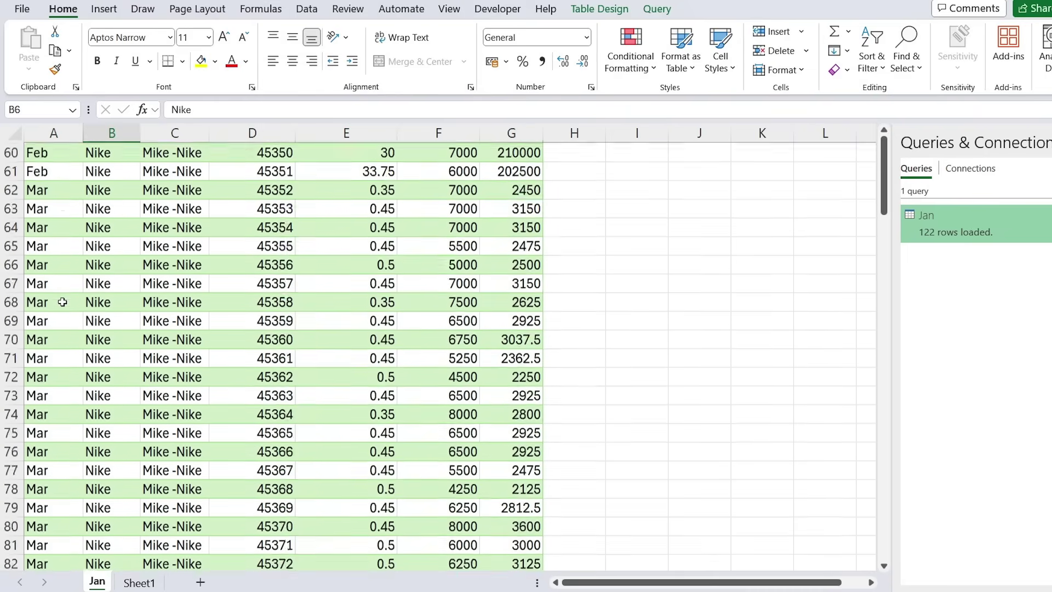
pyautogui.scroll(-7, 62, 301)
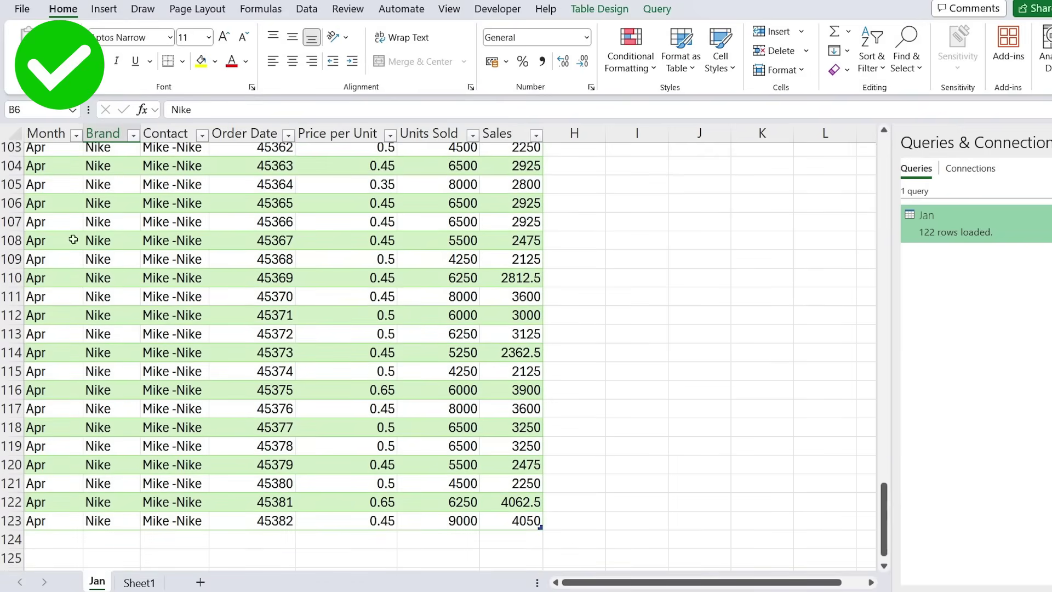
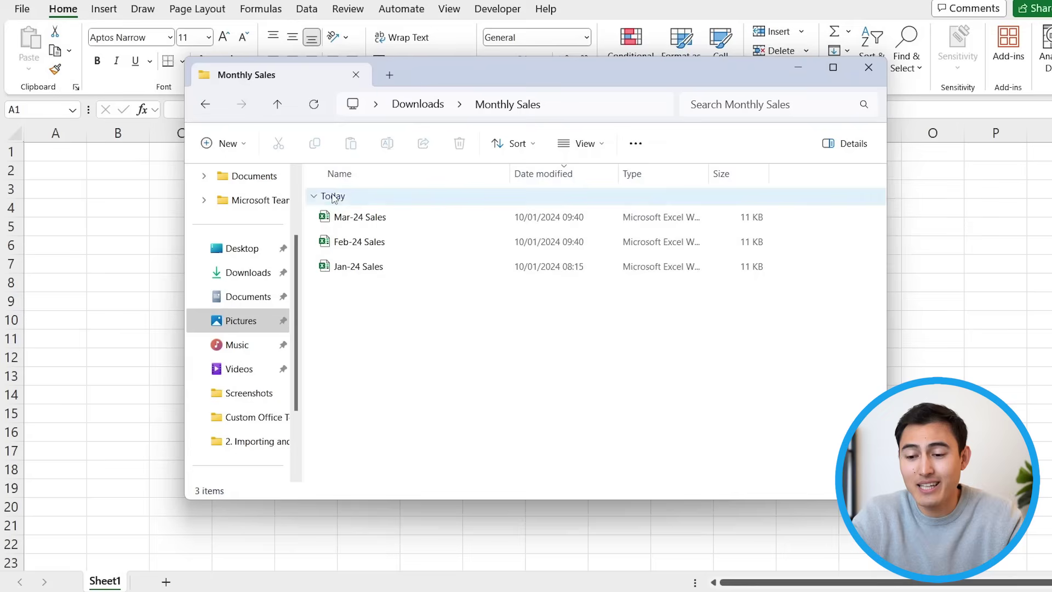
# - Look over the monthly sales workbooks stored in the Monthly Sales folder in Downloads
pyautogui.click(418, 223)
pyautogui.click(423, 242)
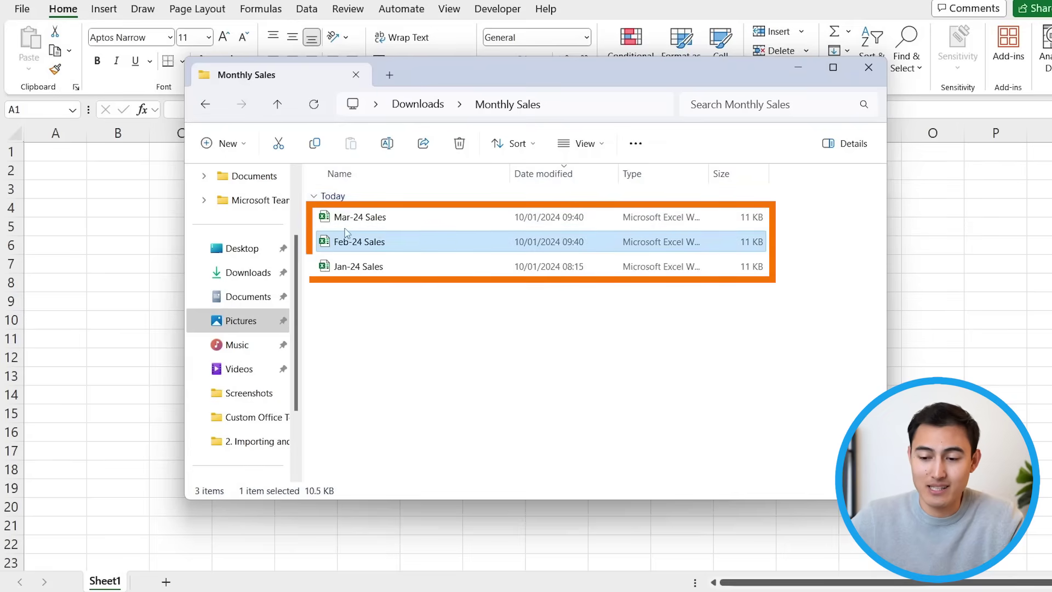
pyautogui.click(429, 261)
pyautogui.click(416, 233)
pyautogui.click(387, 221)
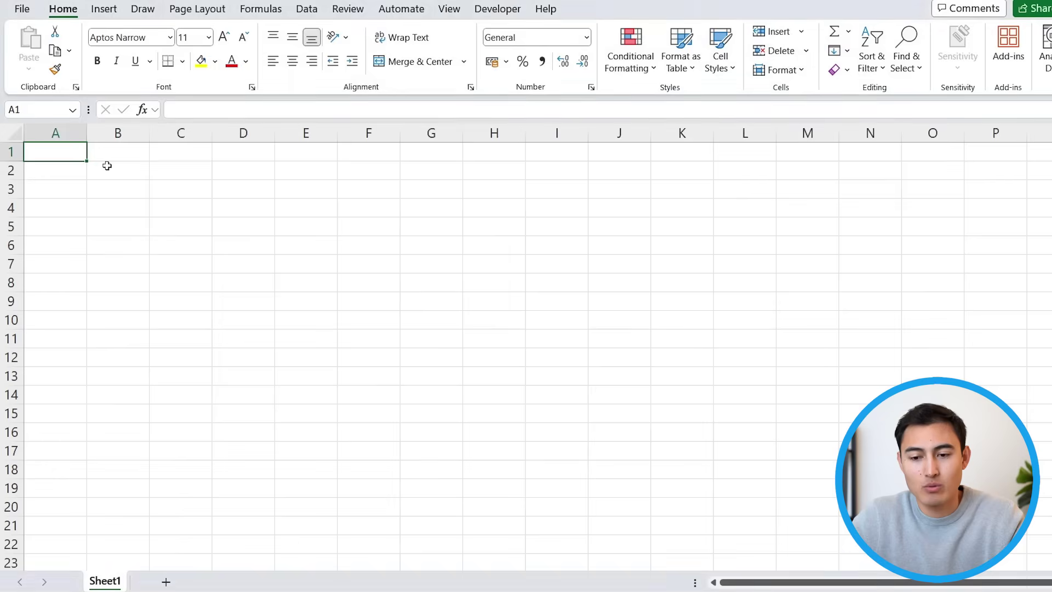
# - In the blank Excel workbook, start a data import from a folder and choose Monthly Sales in Downloads as the source
pyautogui.click(306, 9)
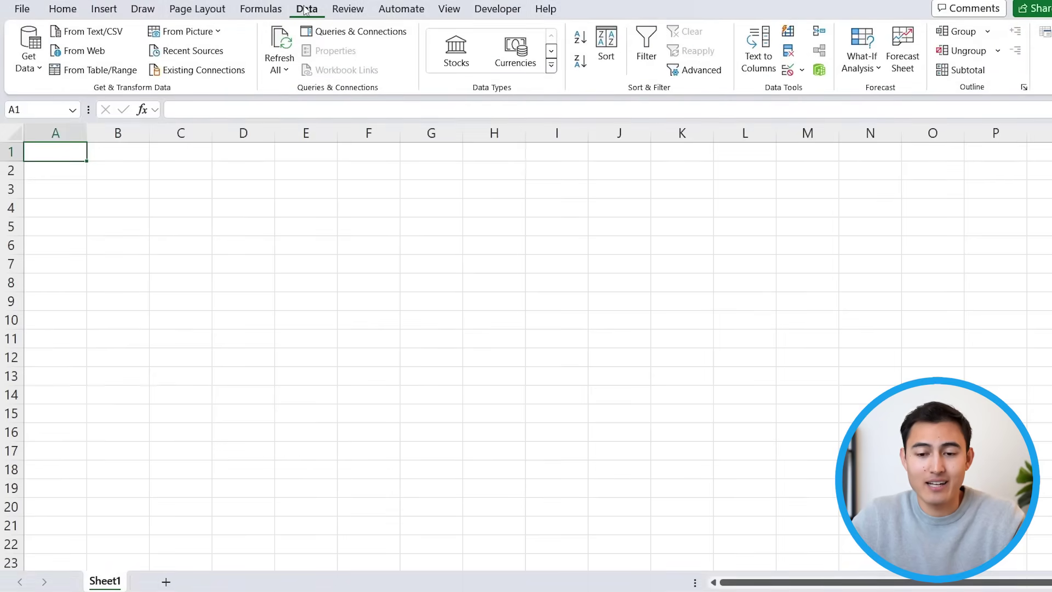
pyautogui.click(41, 70)
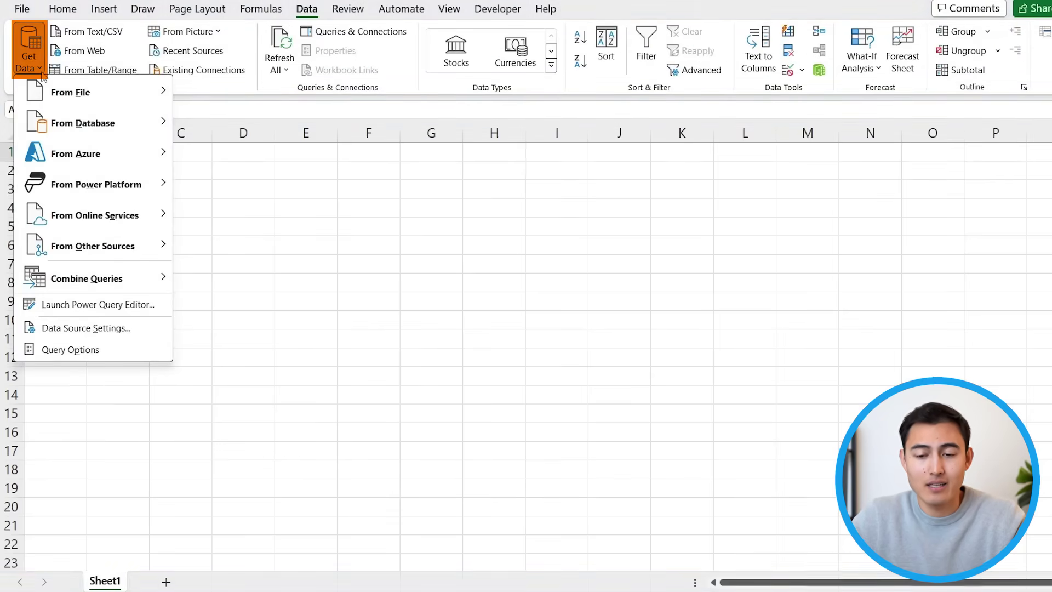
pyautogui.moveTo(111, 97)
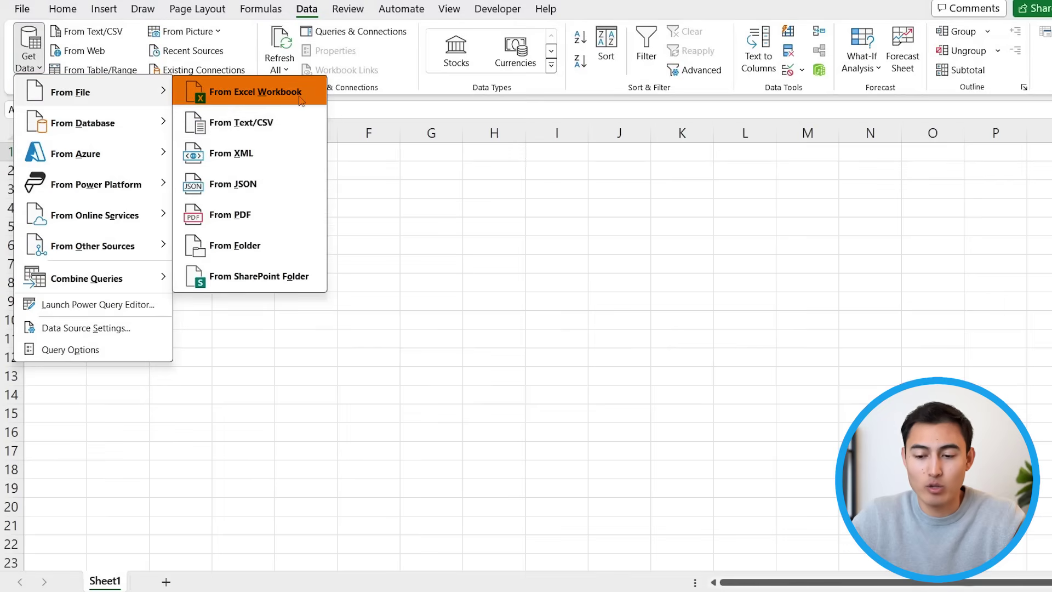
pyautogui.click(282, 258)
pyautogui.click(84, 239)
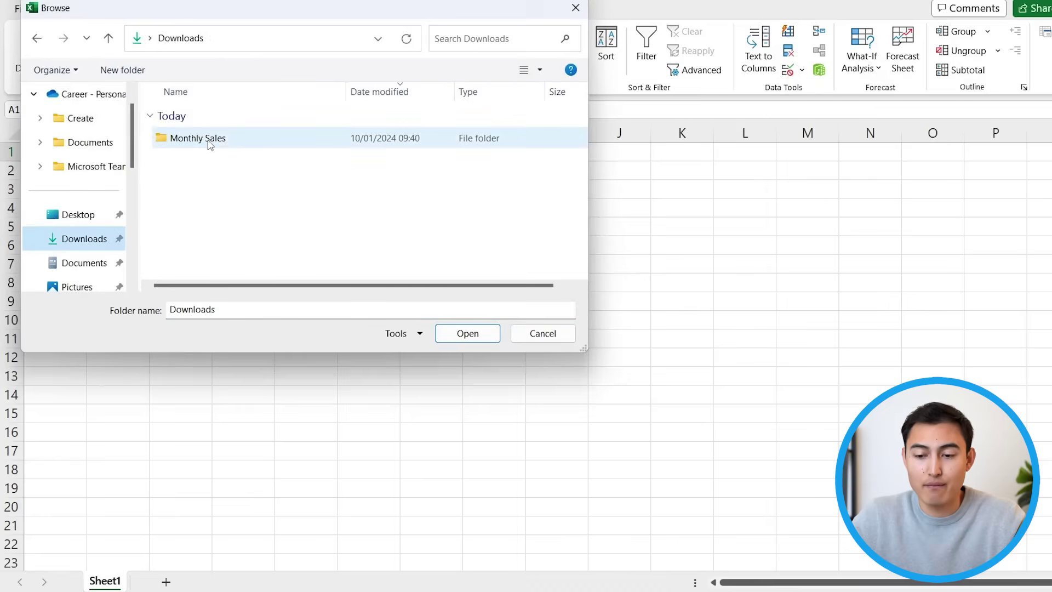
pyautogui.click(224, 144)
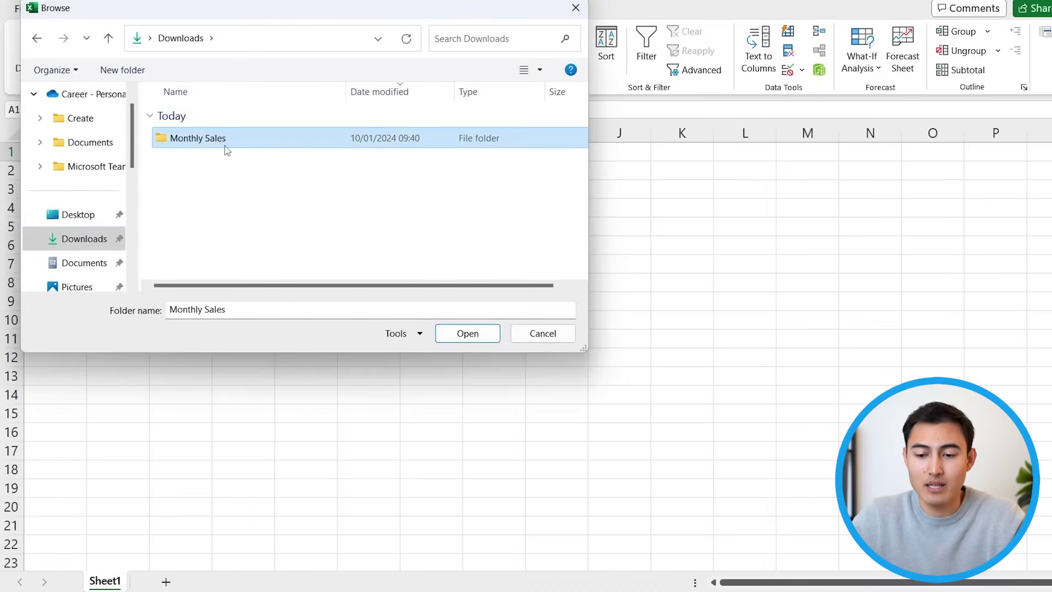
pyautogui.click(467, 335)
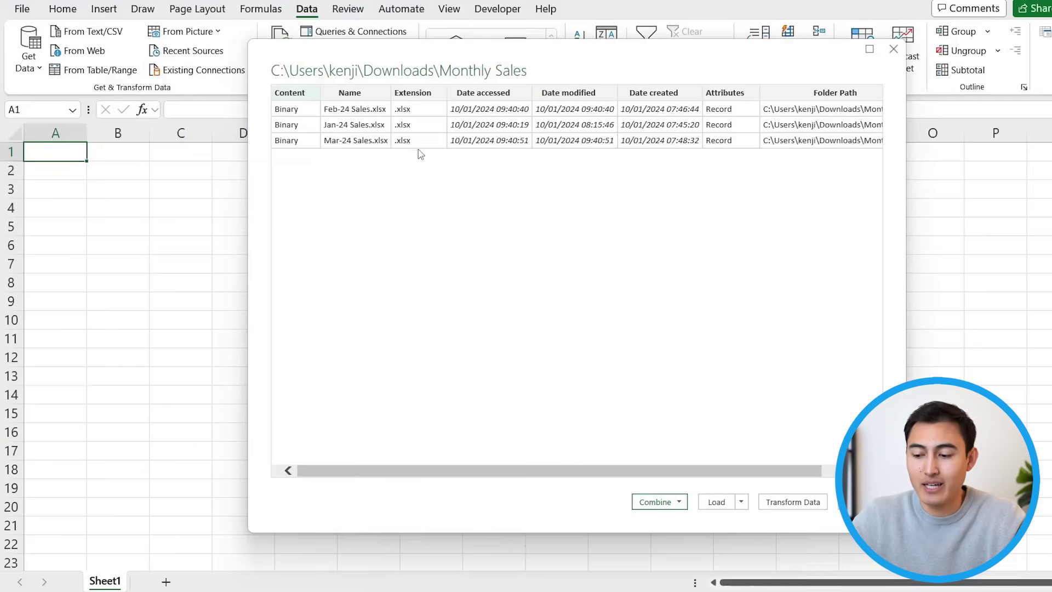
# - Combine and load the folder's files, using the first file as sample and extracting the Data object from each
pyautogui.click(679, 502)
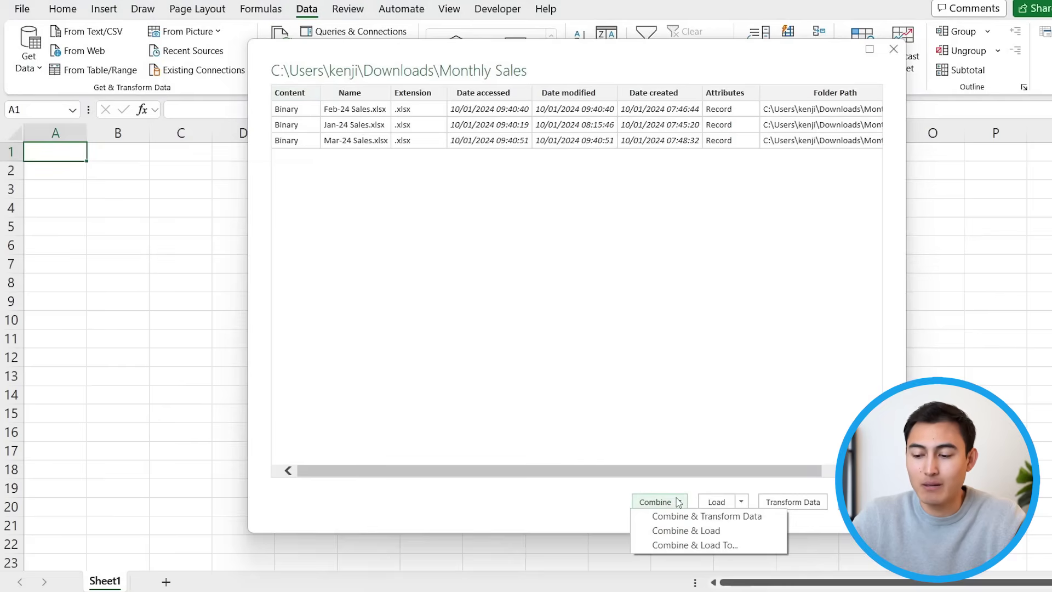
pyautogui.click(687, 531)
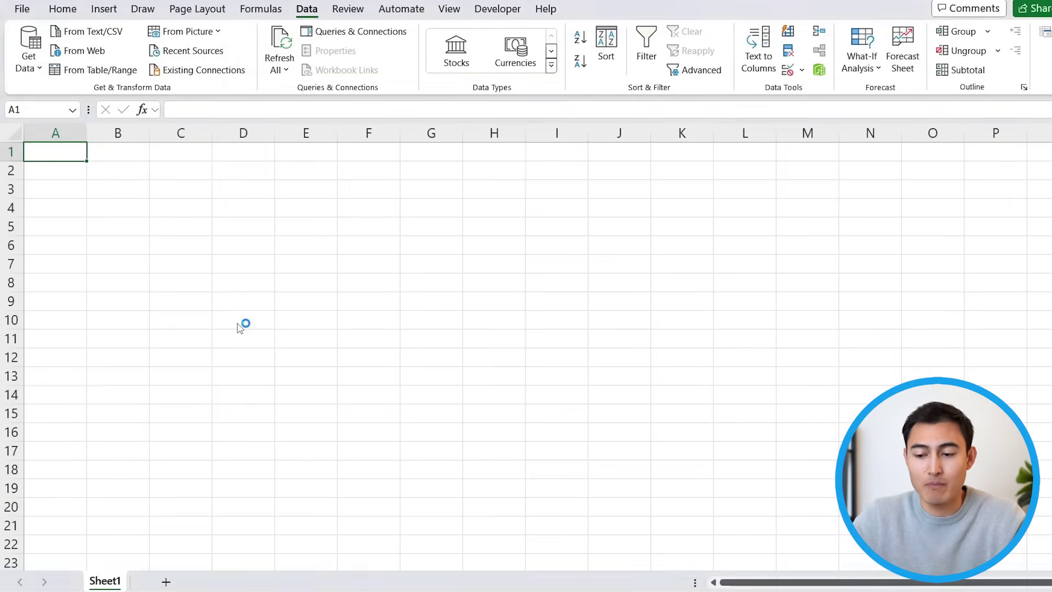
pyautogui.click(334, 199)
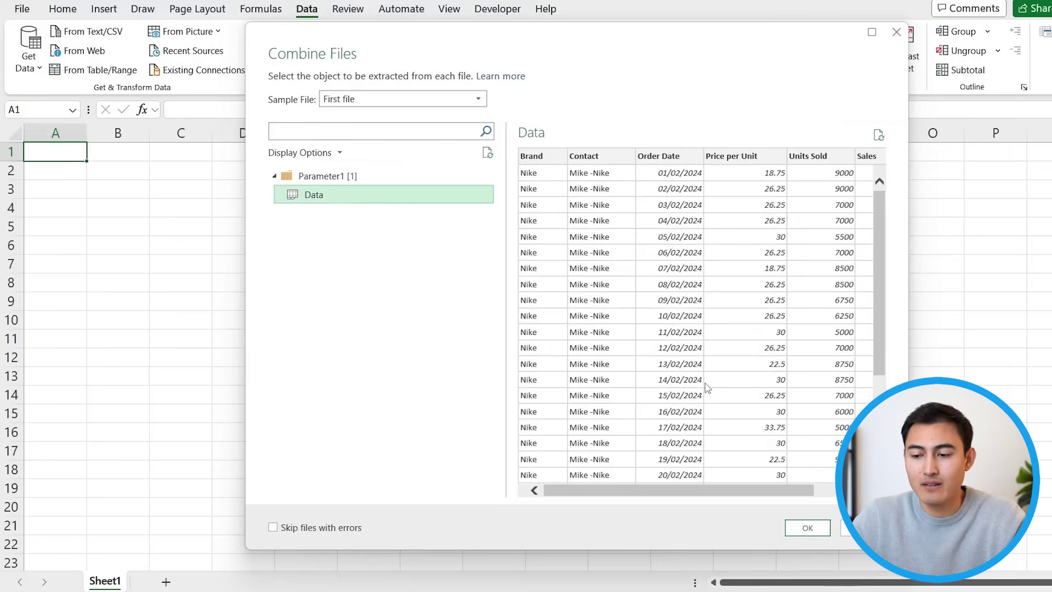
pyautogui.click(800, 528)
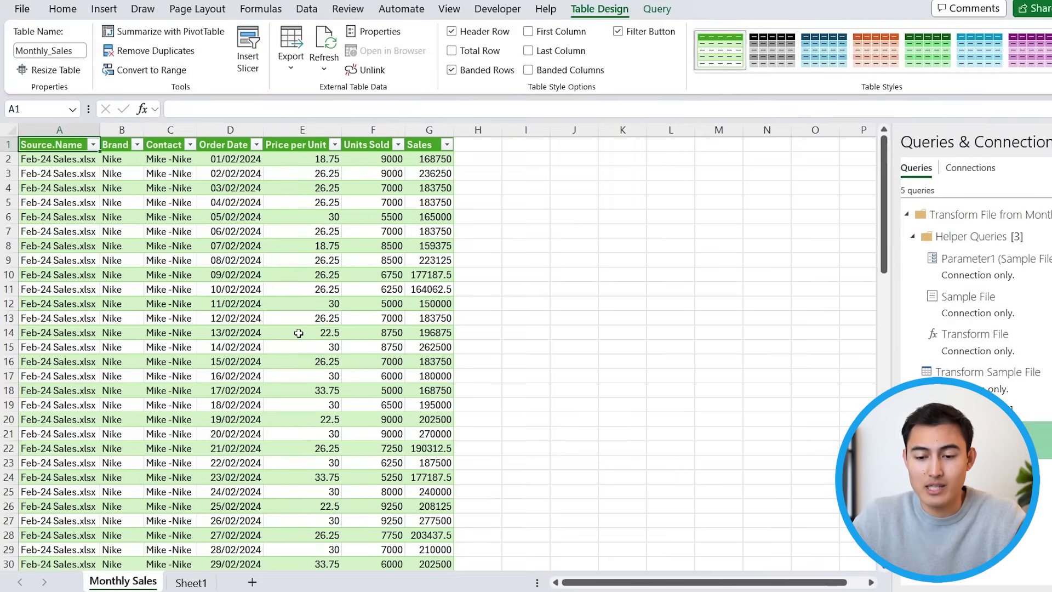
# - Review the combined table's rows and check which source files the Source.Name column's filter offers
pyautogui.scroll(-19, 167, 259)
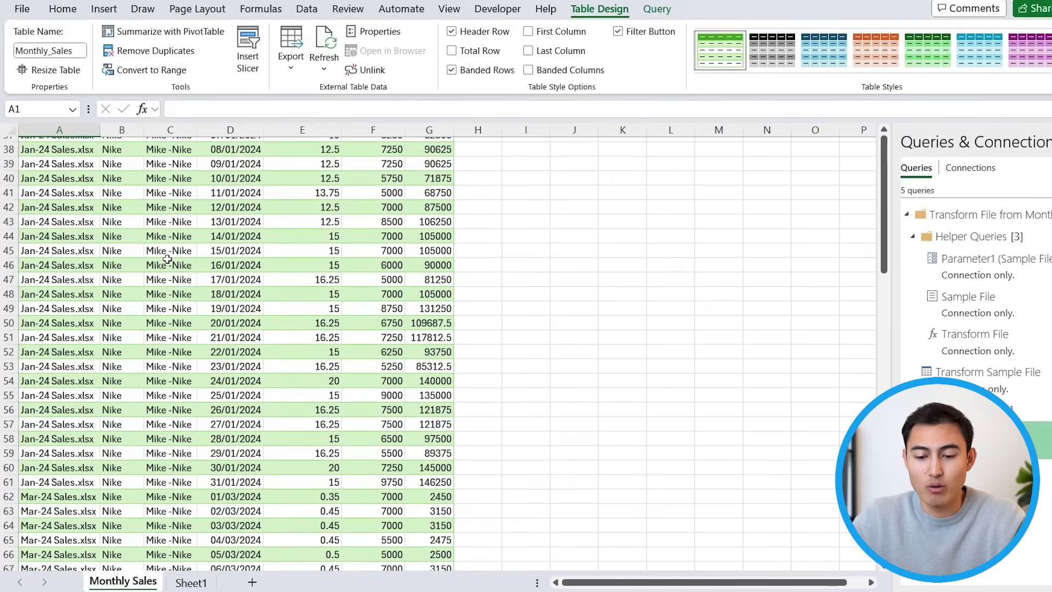
pyautogui.scroll(-7, 167, 259)
pyautogui.scroll(20, 96, 187)
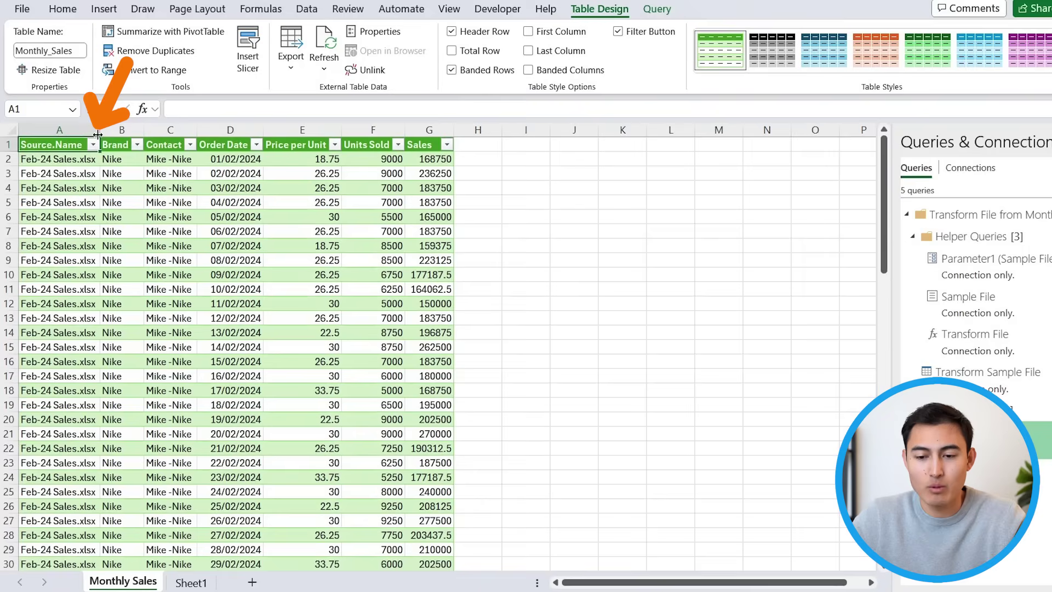
pyautogui.click(93, 144)
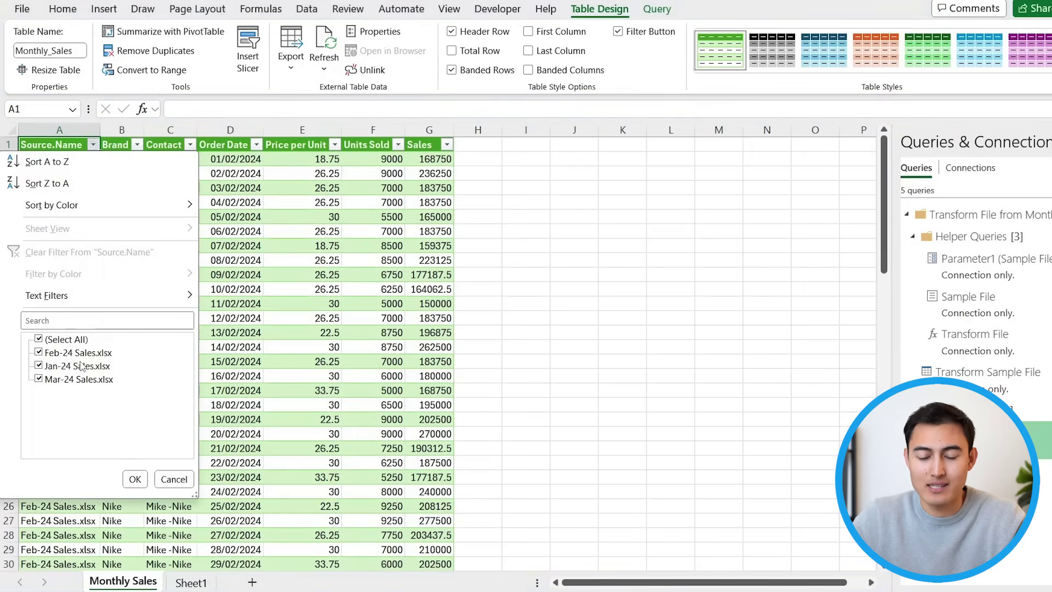
pyautogui.press('Escape')
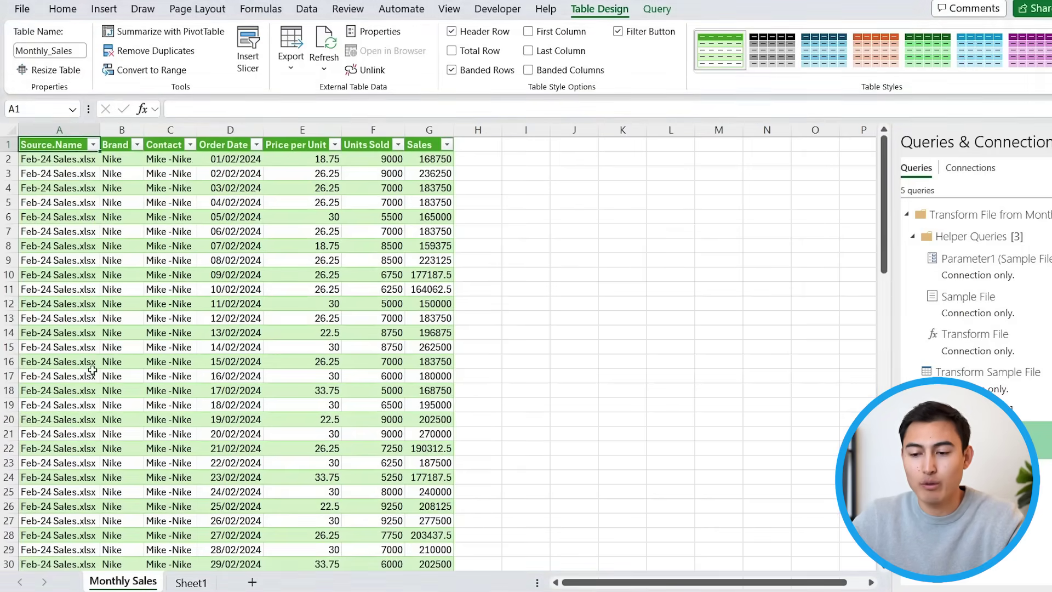
# - Switch to File Explorer and duplicate the Mar-24 Sales file within the Monthly Sales folder
pyautogui.hotkey('alt', 'Tab')
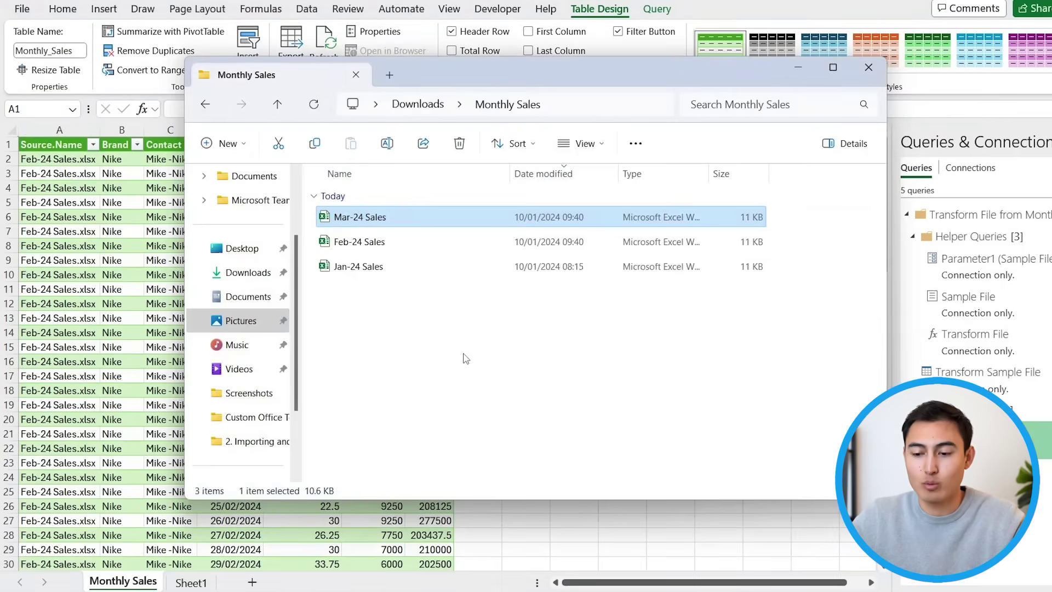
pyautogui.hotkey('ctrl', 'c')
pyautogui.hotkey('ctrl', 'v')
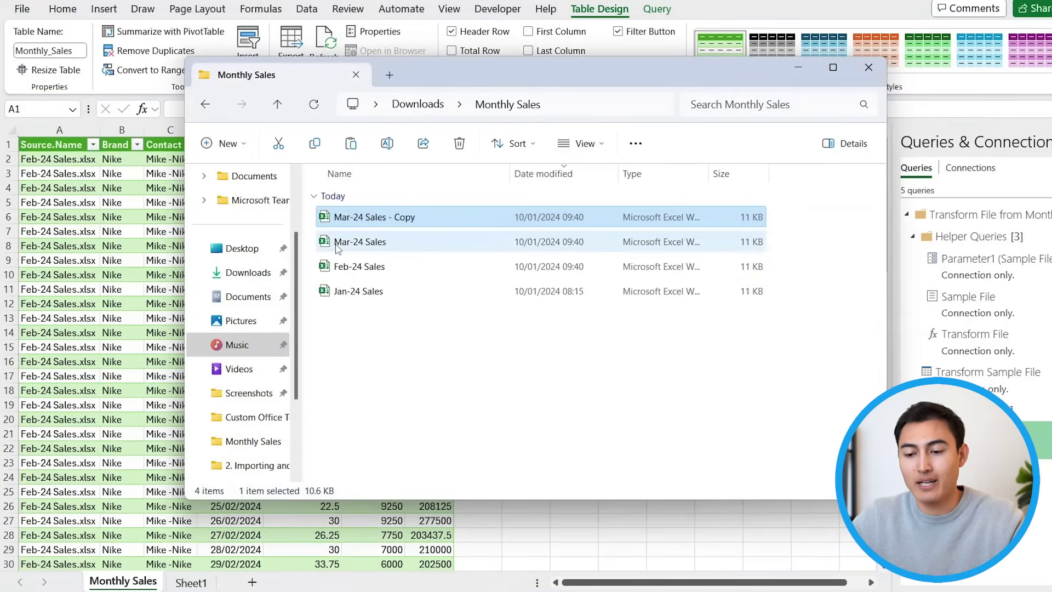
# - Rename the copied sales file as Apr-24 Sales
pyautogui.press('F2')
pyautogui.press('Home')
pyautogui.write('Ap')
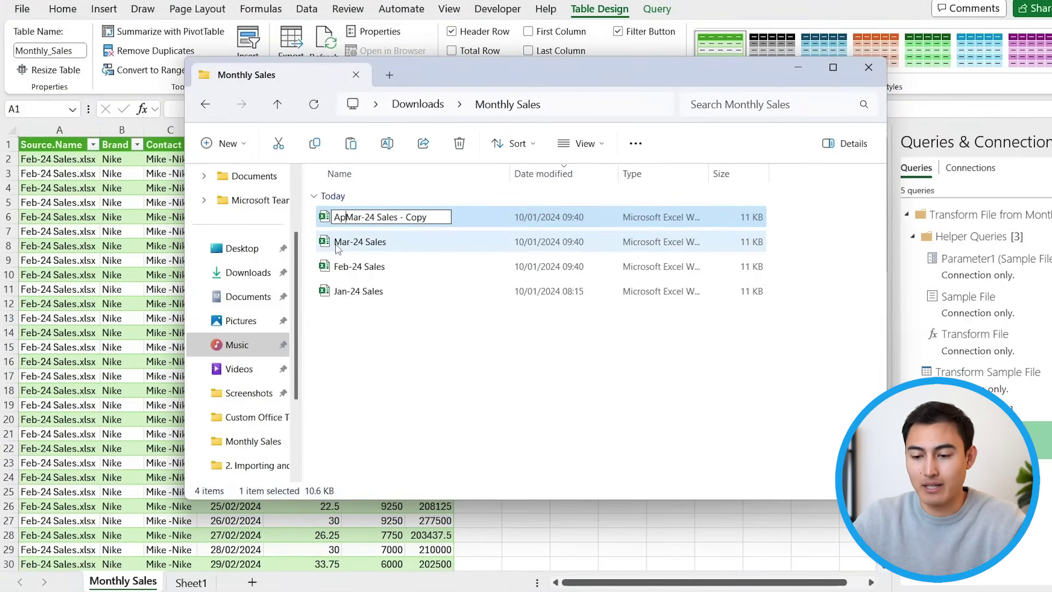
pyautogui.press('Delete')
pyautogui.press('Delete')
pyautogui.press('End')
pyautogui.press('BackSpace')
pyautogui.press('BackSpace')
pyautogui.press('BackSpace')
pyautogui.press('BackSpace')
pyautogui.press('BackSpace')
pyautogui.press('BackSpace')
pyautogui.press('BackSpace')
pyautogui.press('Return')
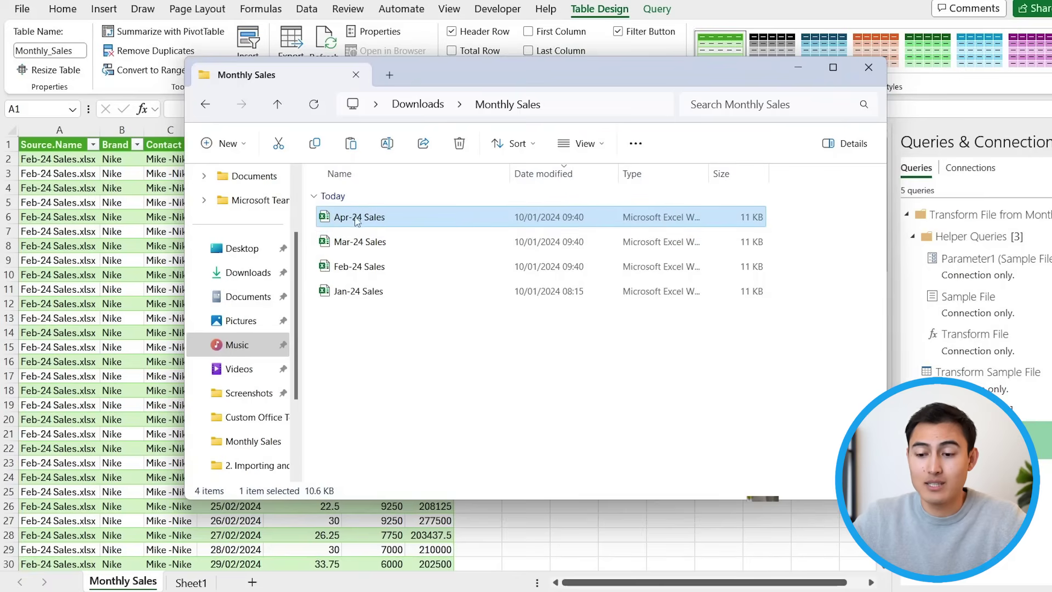
# - Switch back to Excel, refresh the combined sales table, and check the Source.Name filter for the Apr-24 Sales file
pyautogui.hotkey('alt', 'Tab')
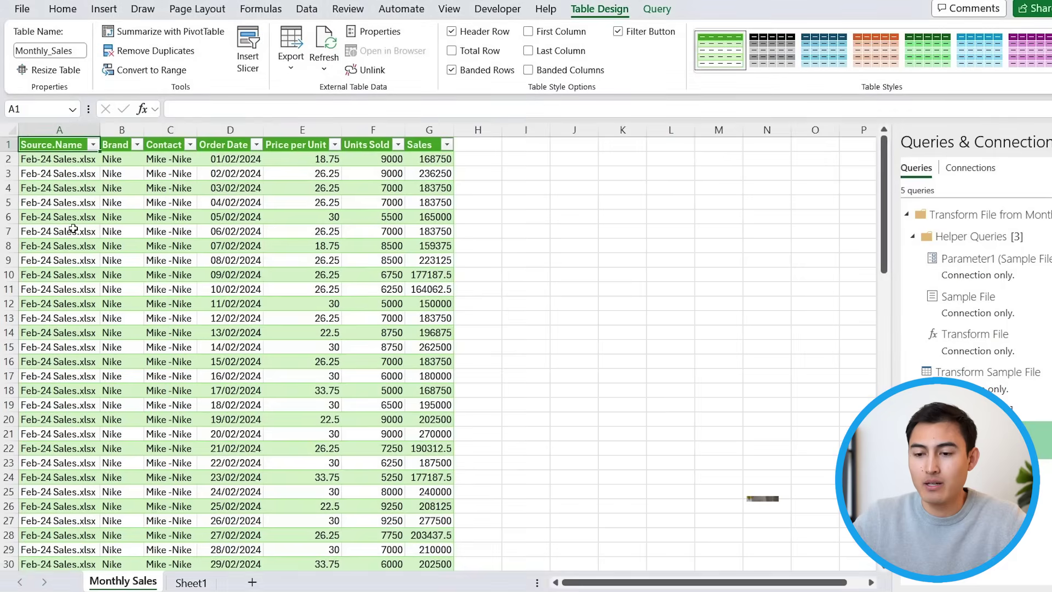
pyautogui.click(330, 40)
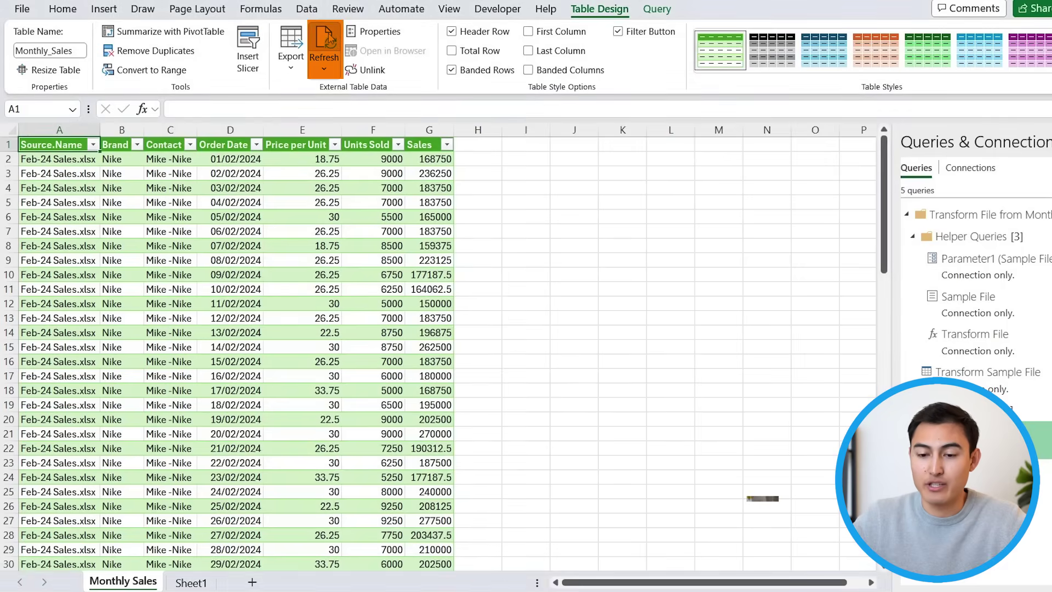
pyautogui.click(94, 145)
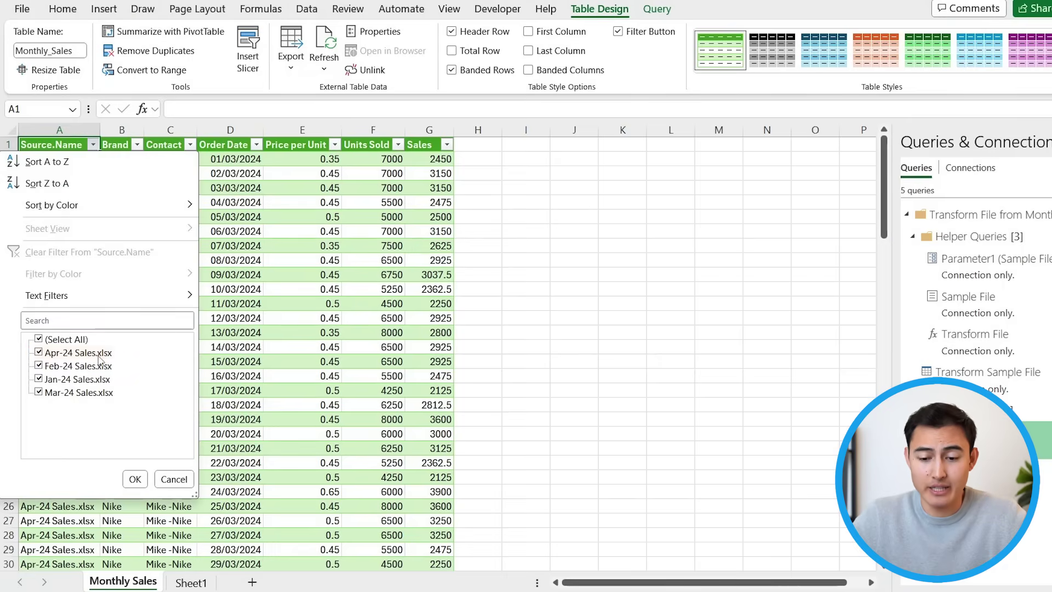
pyautogui.click(96, 145)
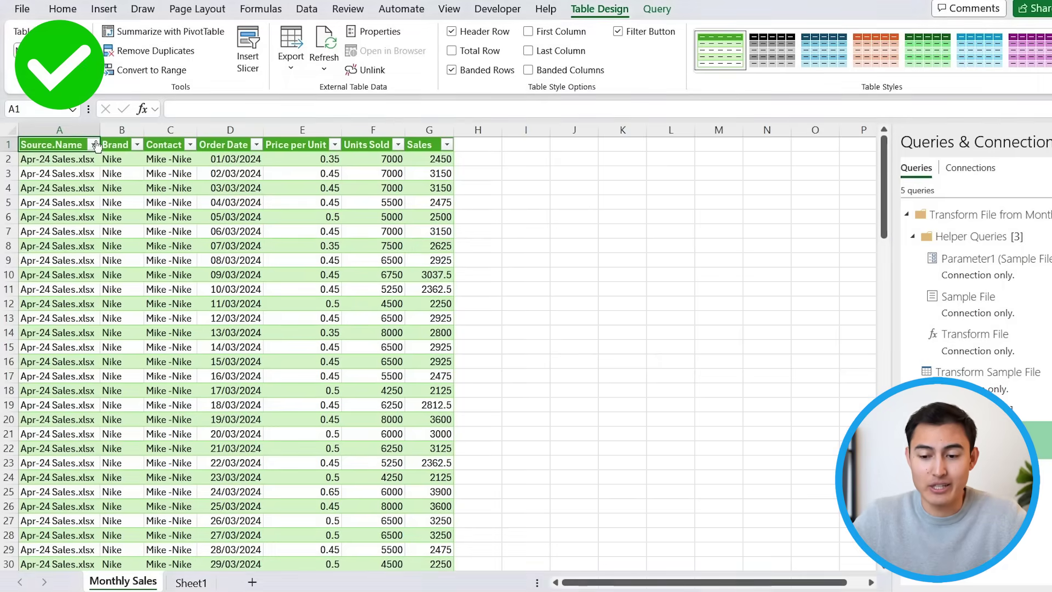